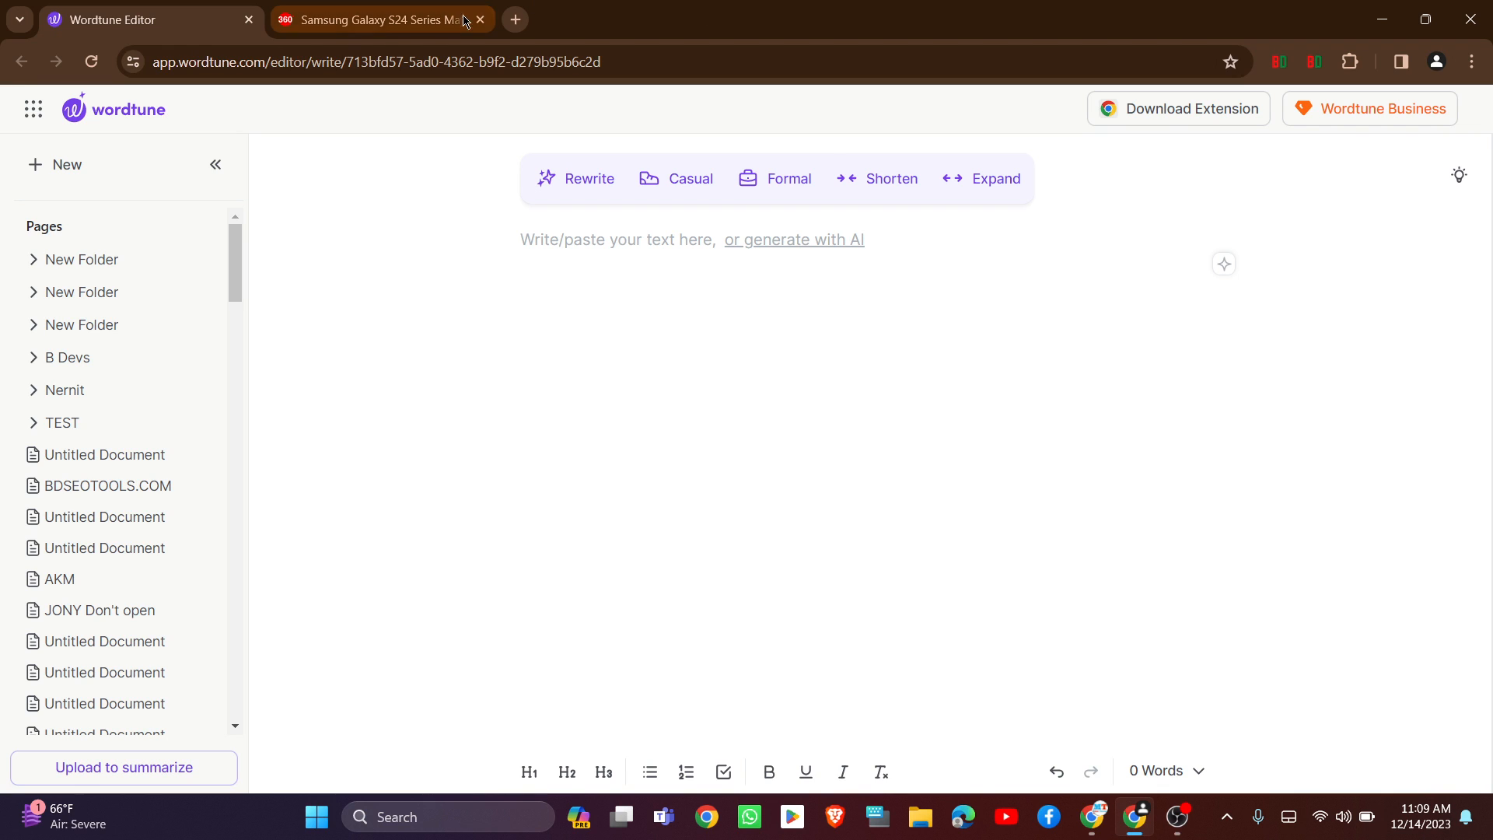
Copy the body text of the Samsung Galaxy S24 article on Gadgets 360, down to the January 17 launch paragraph.
left_click(374, 19)
scroll(651, 305, "down", 8)
scroll(640, 432, "down", 4)
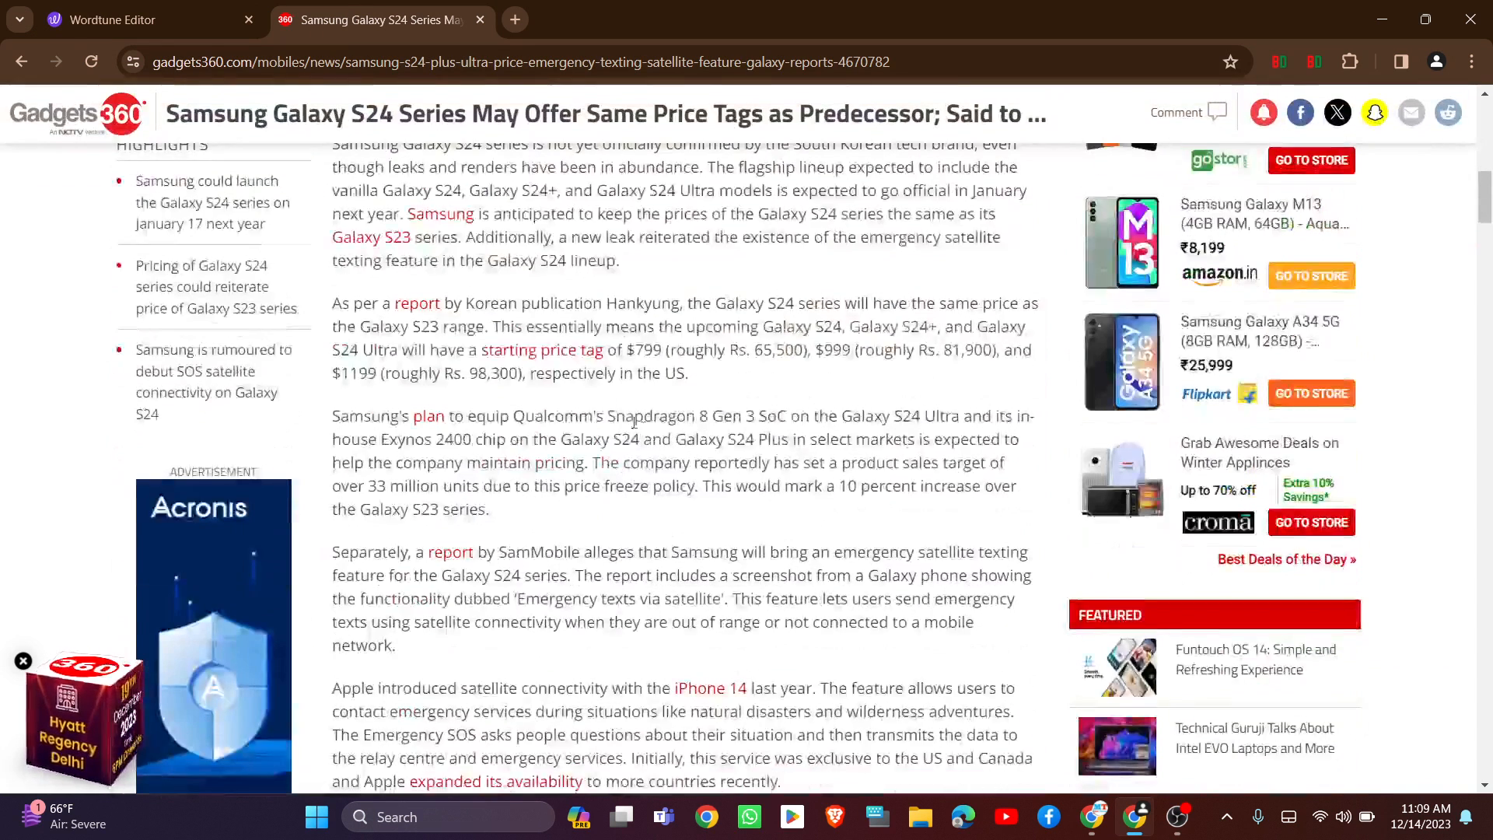
scroll(466, 373, "up", 3)
left_click_drag(330, 338, 783, 574)
key("ctrl+c")
scroll(777, 583, "down", 6)
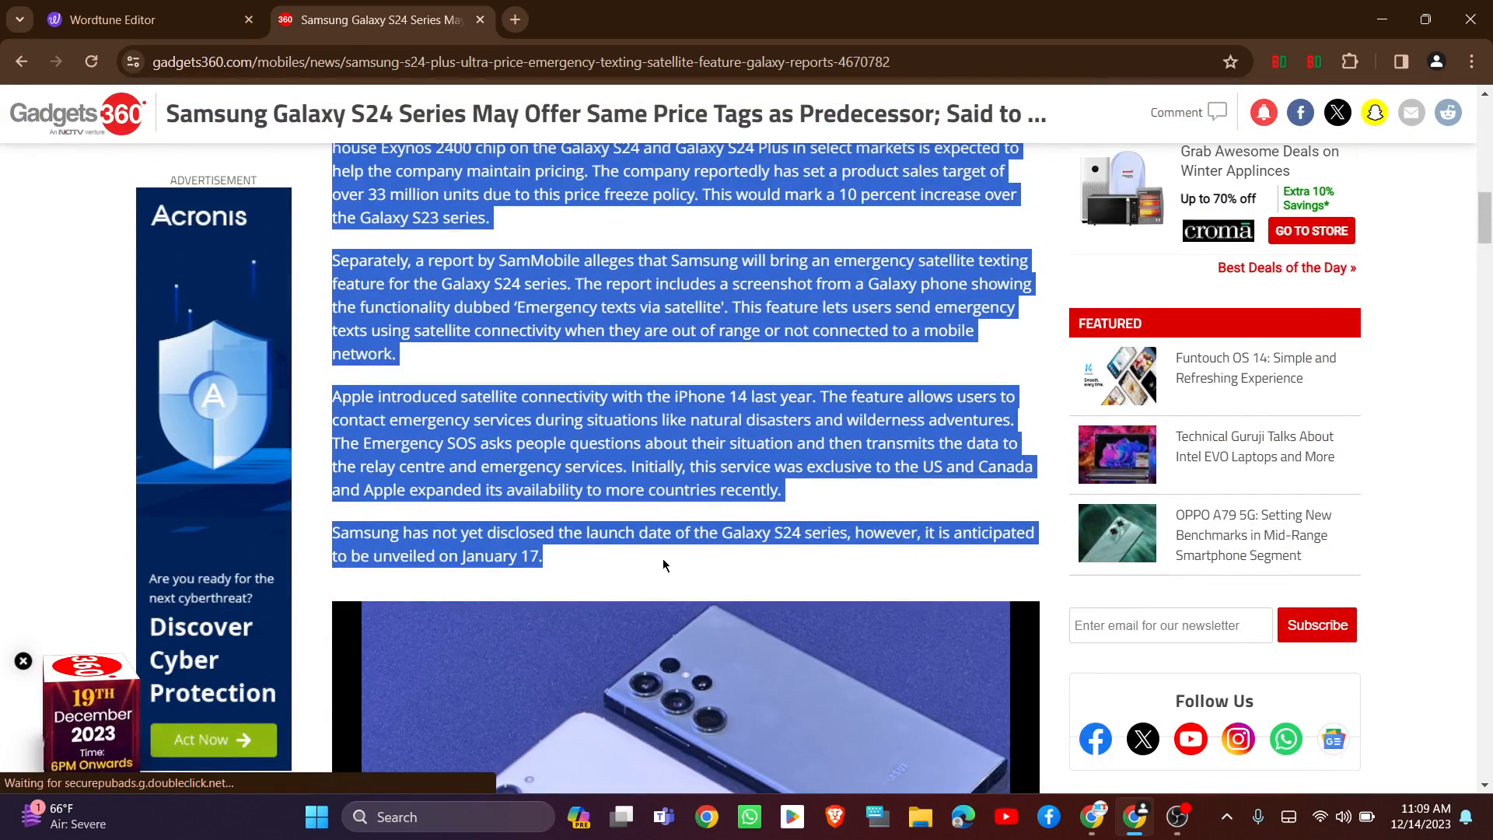
Paste the copied article text into the empty Wordtune document.
left_click(198, 12)
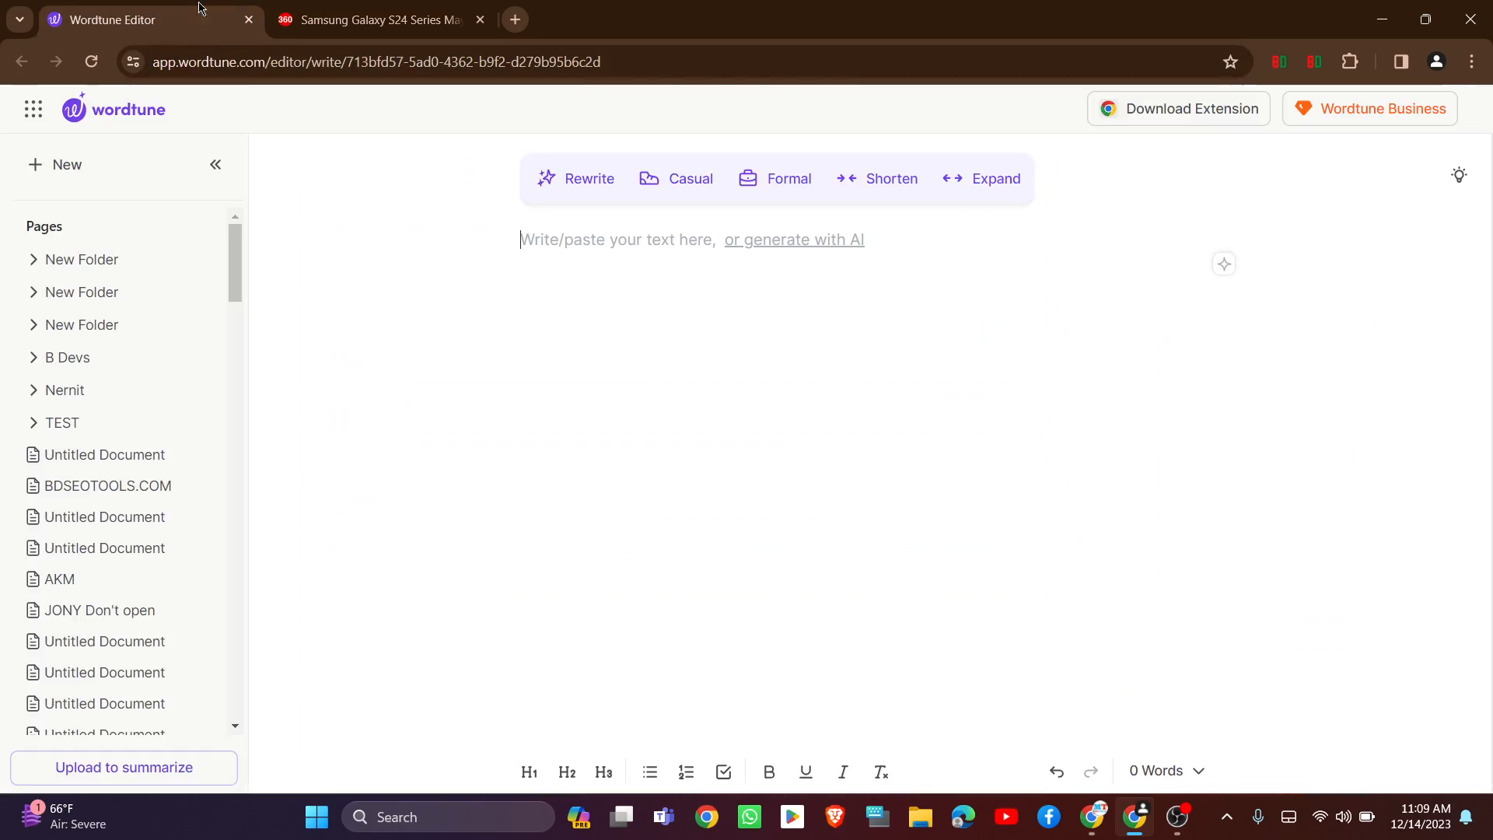
left_click(591, 232)
key("ctrl+v")
scroll(845, 332, "down", 4)
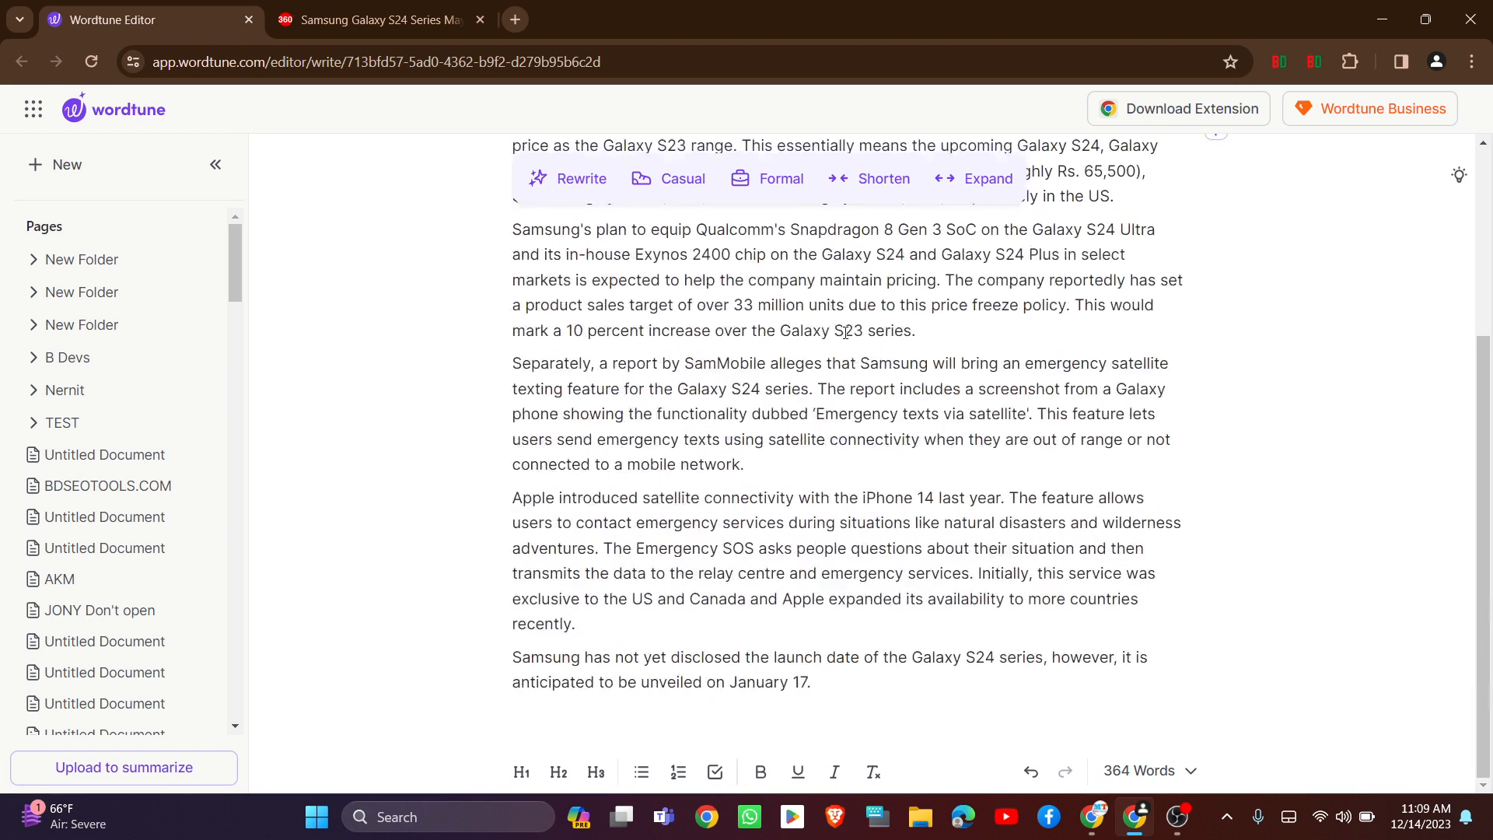
scroll(846, 332, "up", 4)
Generate Rewrite suggestions for the sentence about the Korean publication Hankyung's report, review them and close the list.
left_click(565, 188)
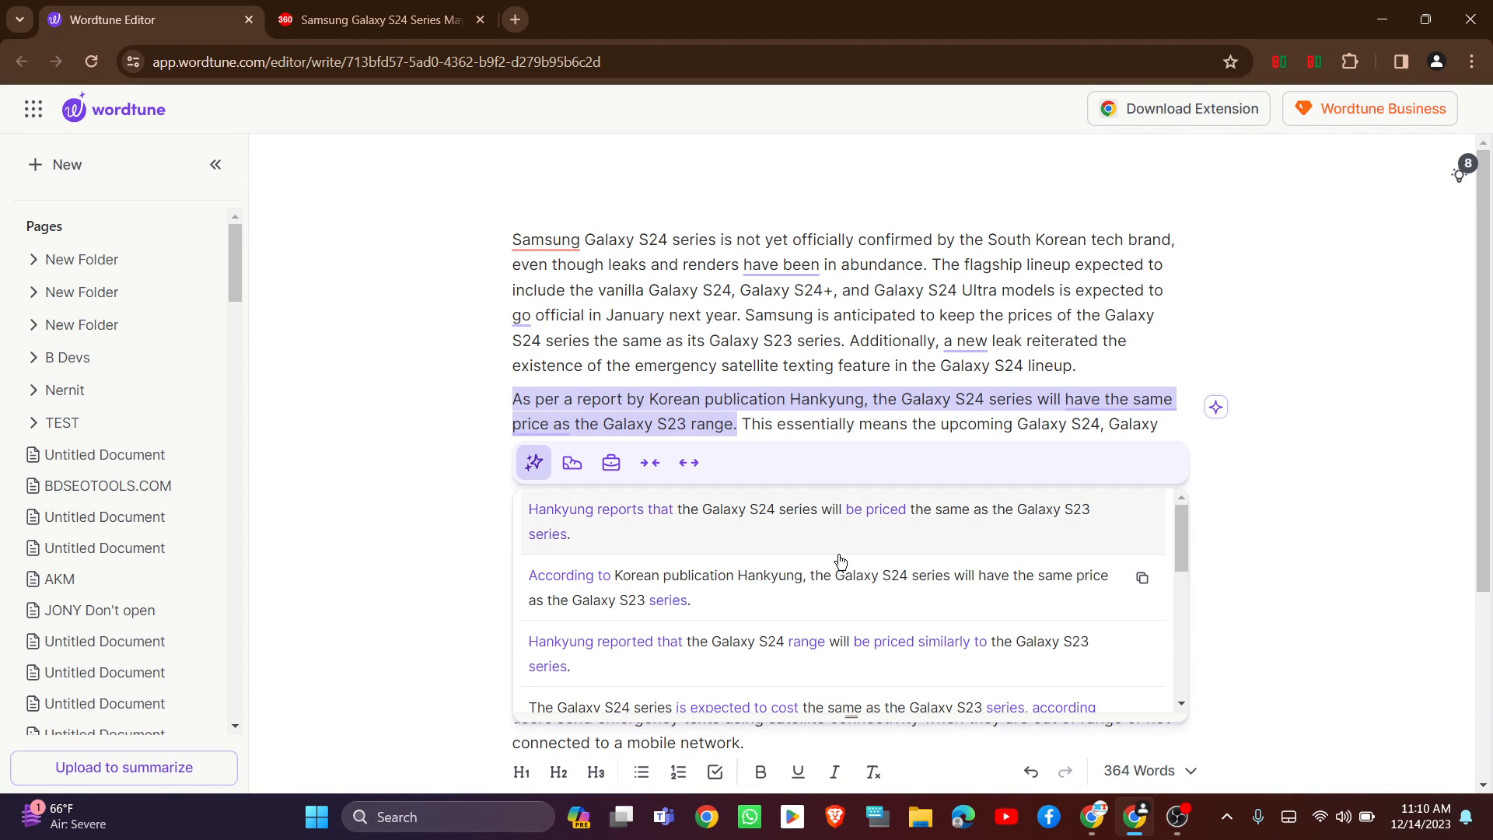
scroll(842, 596, "down", 5)
scroll(848, 595, "down", 2)
scroll(932, 603, "up", 5)
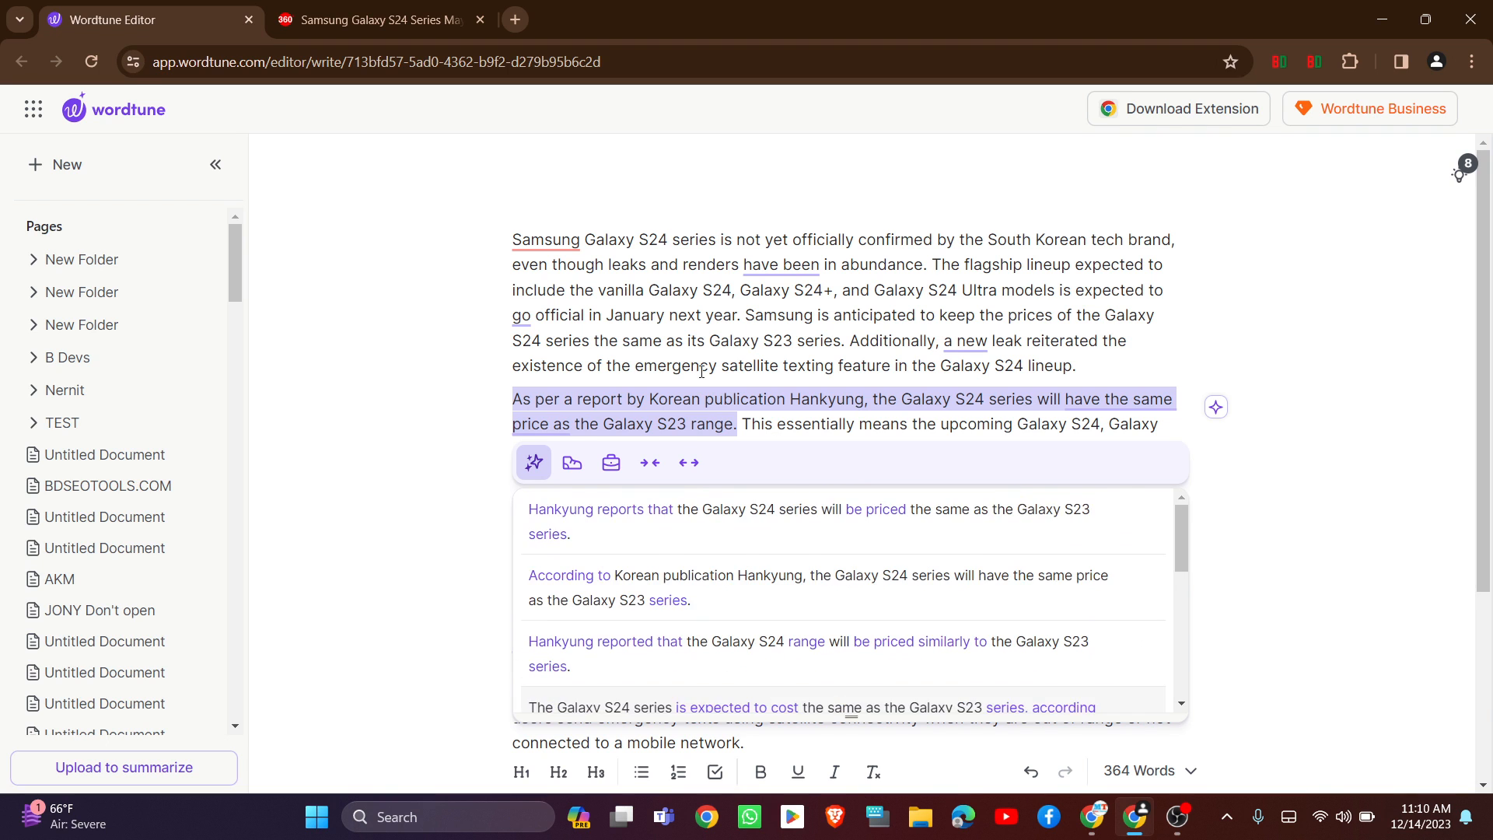
left_click(687, 342)
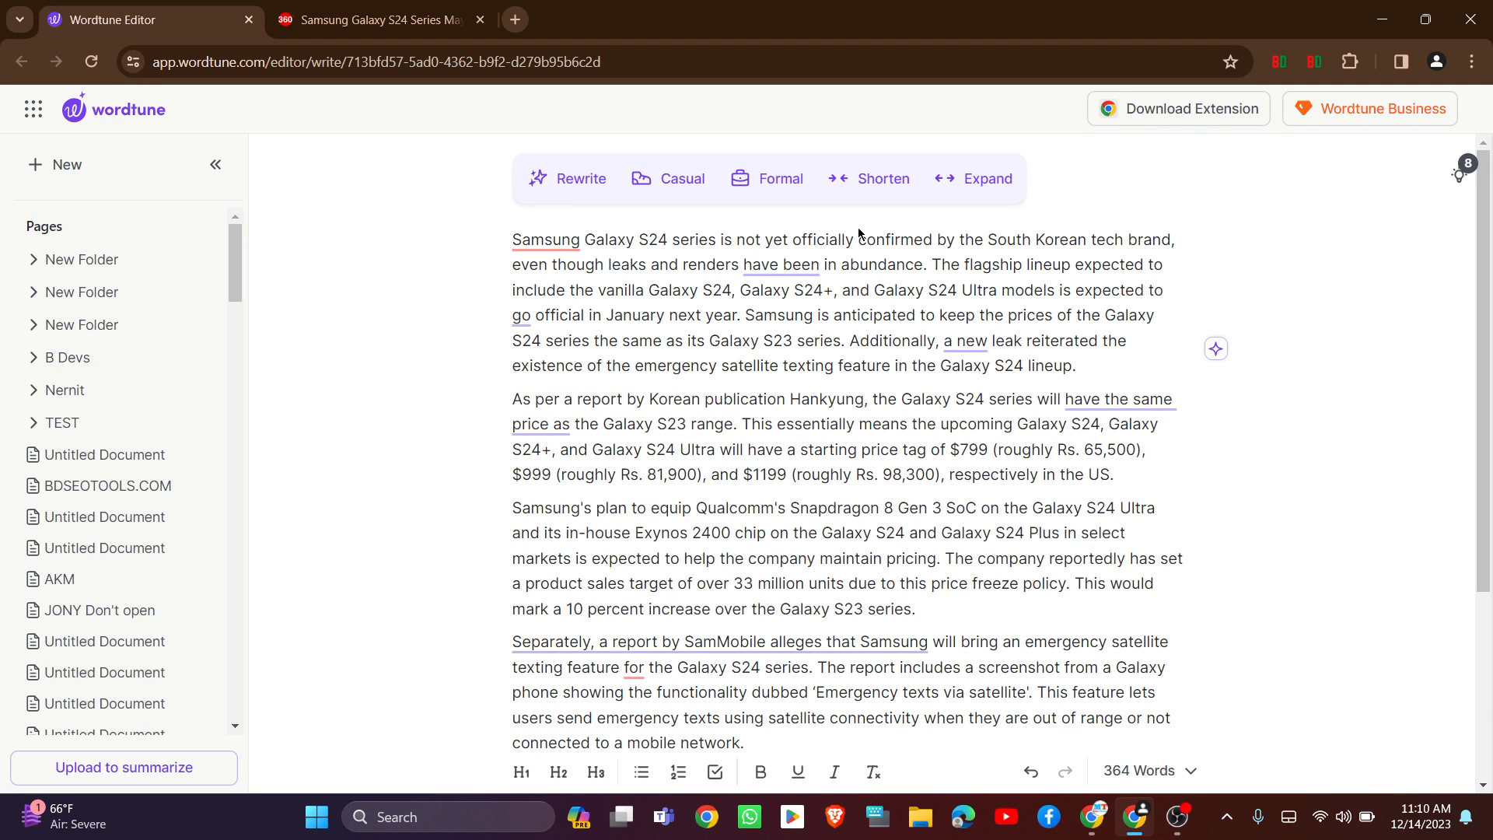
left_click(977, 181)
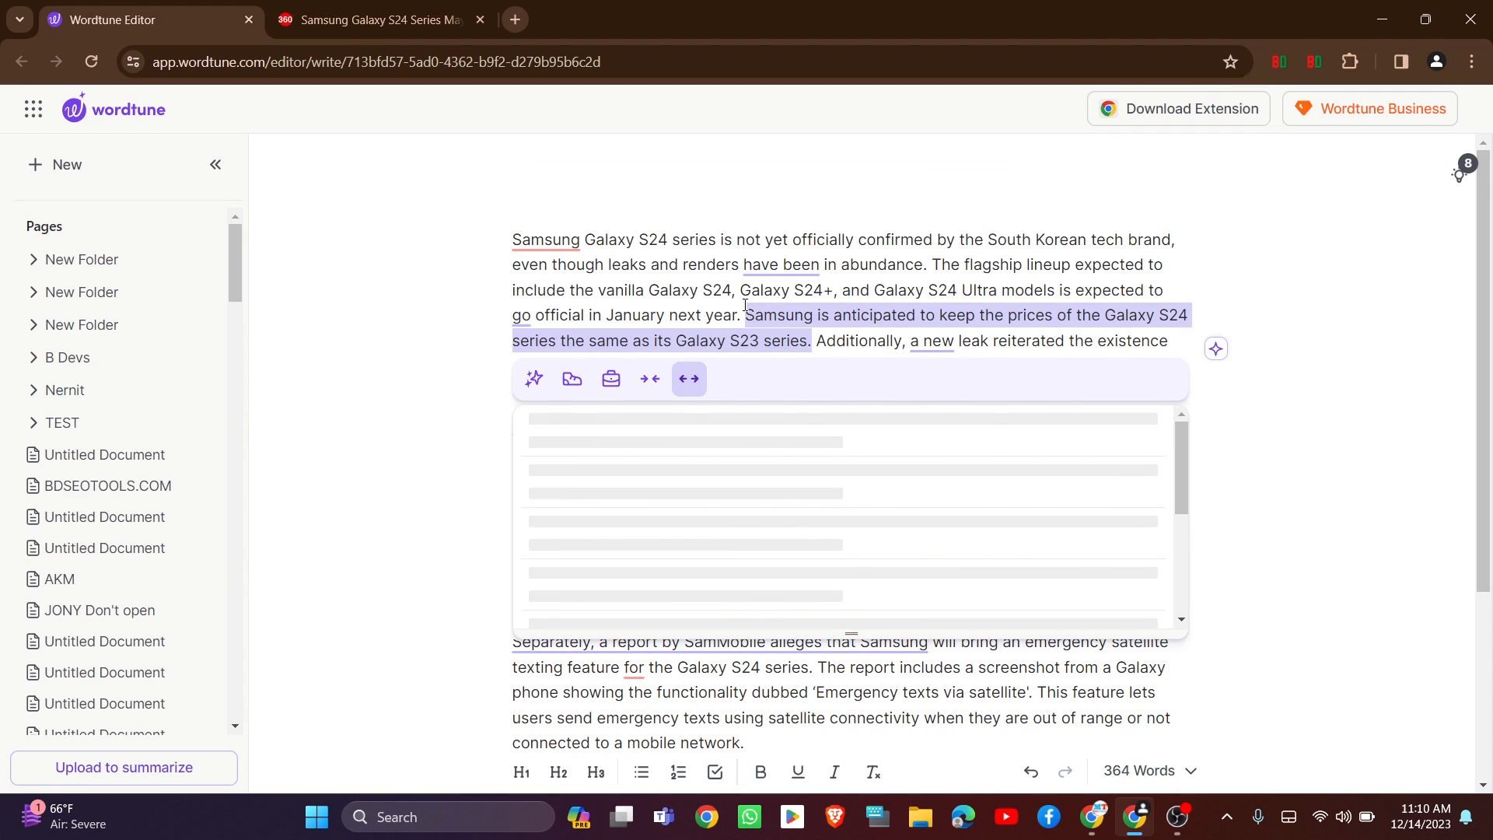
left_click(745, 305)
left_click(544, 181)
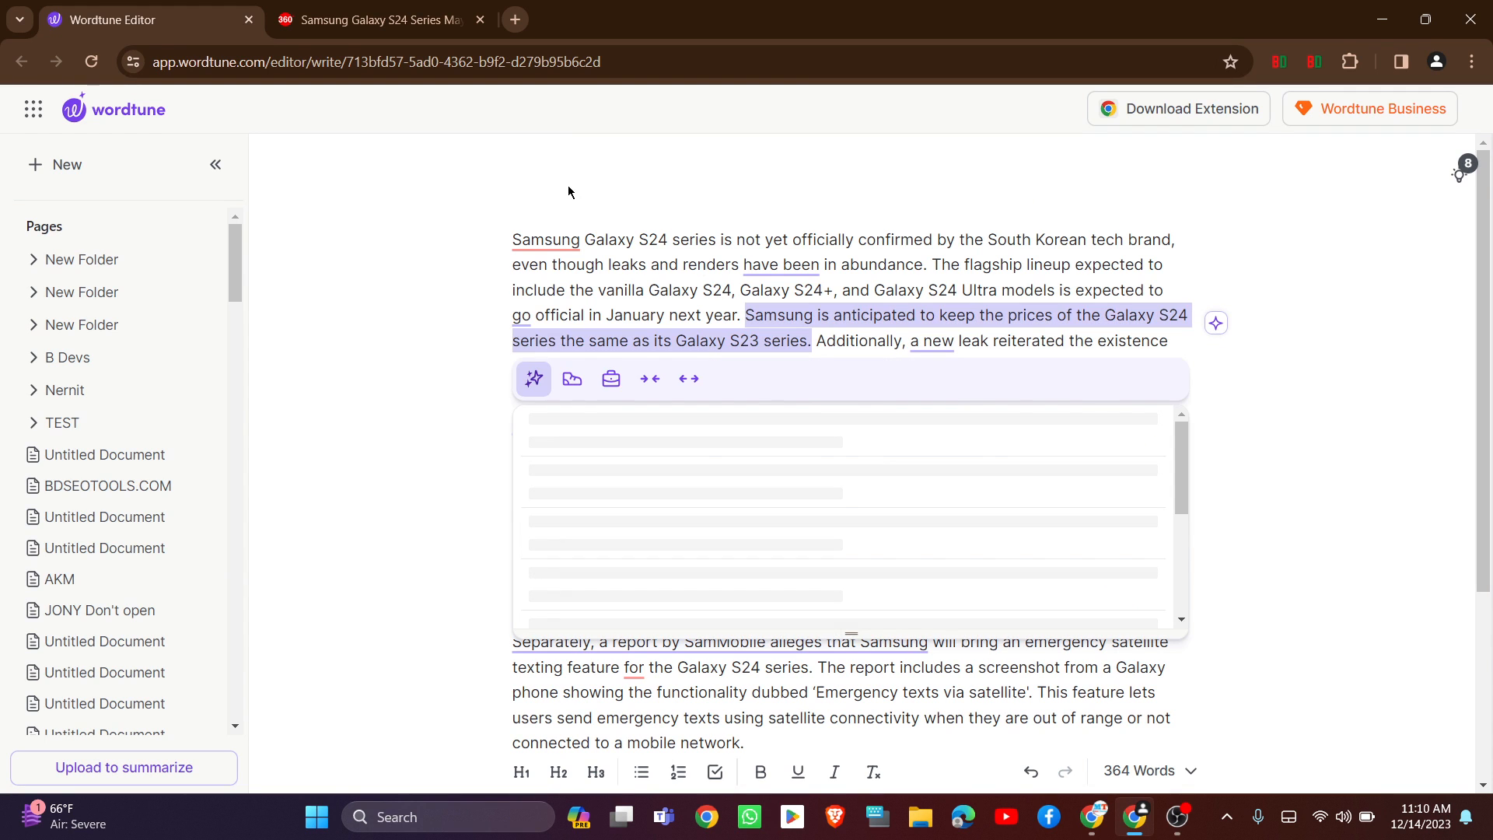
left_click(577, 237)
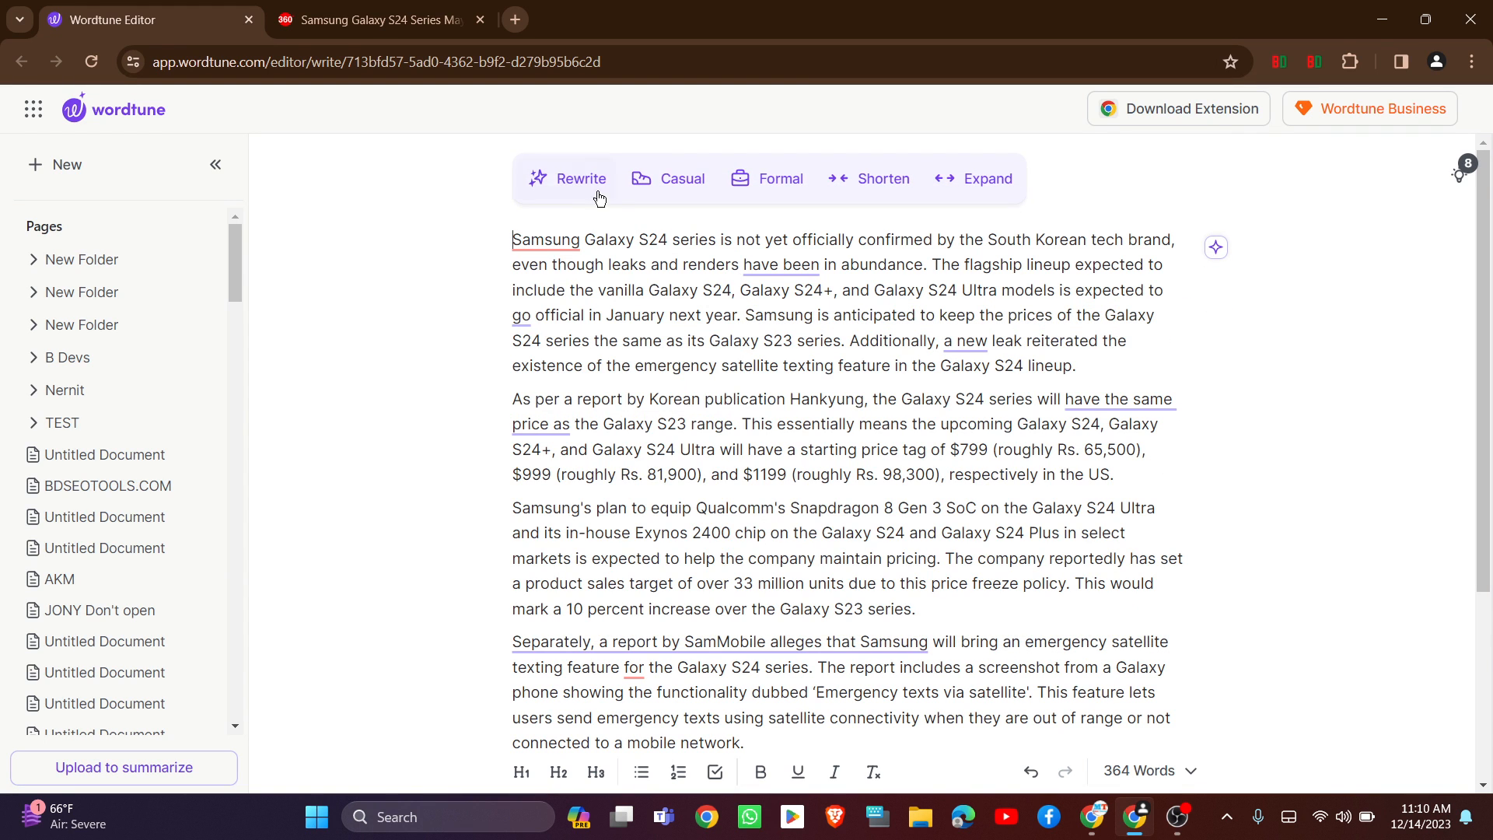
Select the whole document, generate Rewrite suggestions sentence by sentence and review those for the first sentence.
left_click_drag(615, 226, 622, 239)
left_click(622, 240)
key("ctrl+a")
left_click(571, 178)
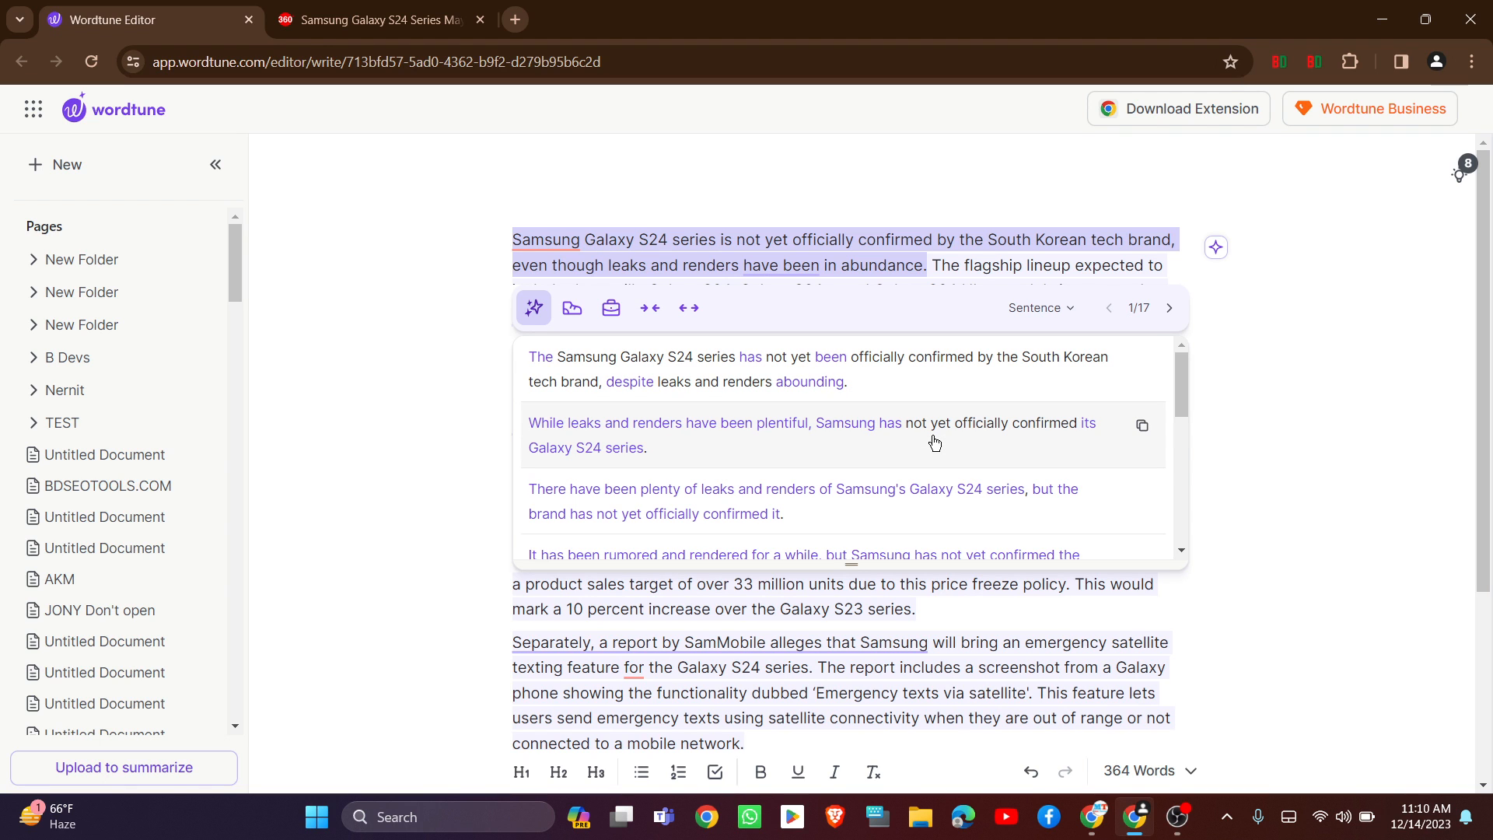
scroll(863, 404, "down", 2)
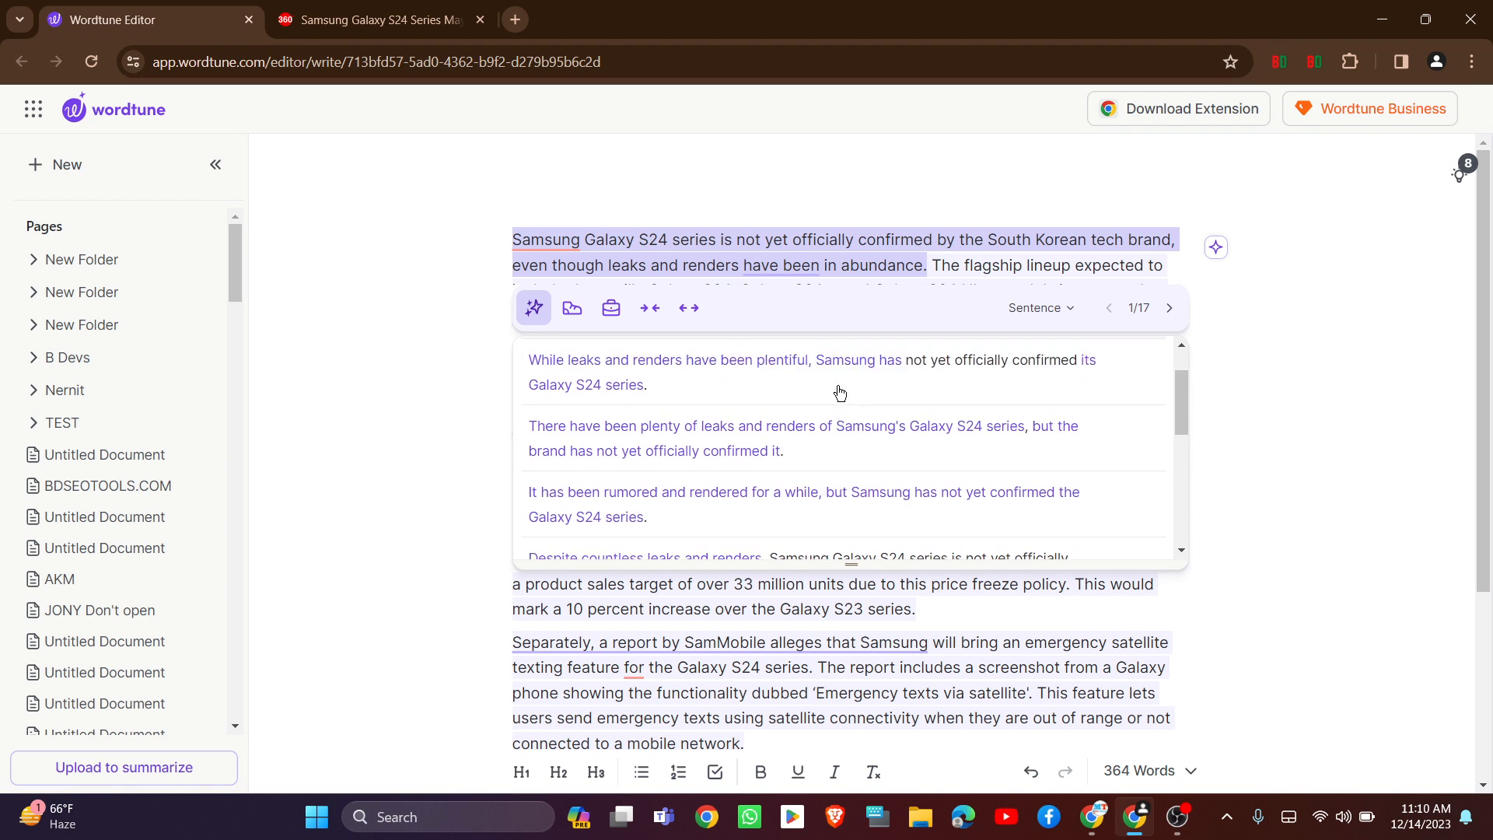
scroll(941, 434, "up", 2)
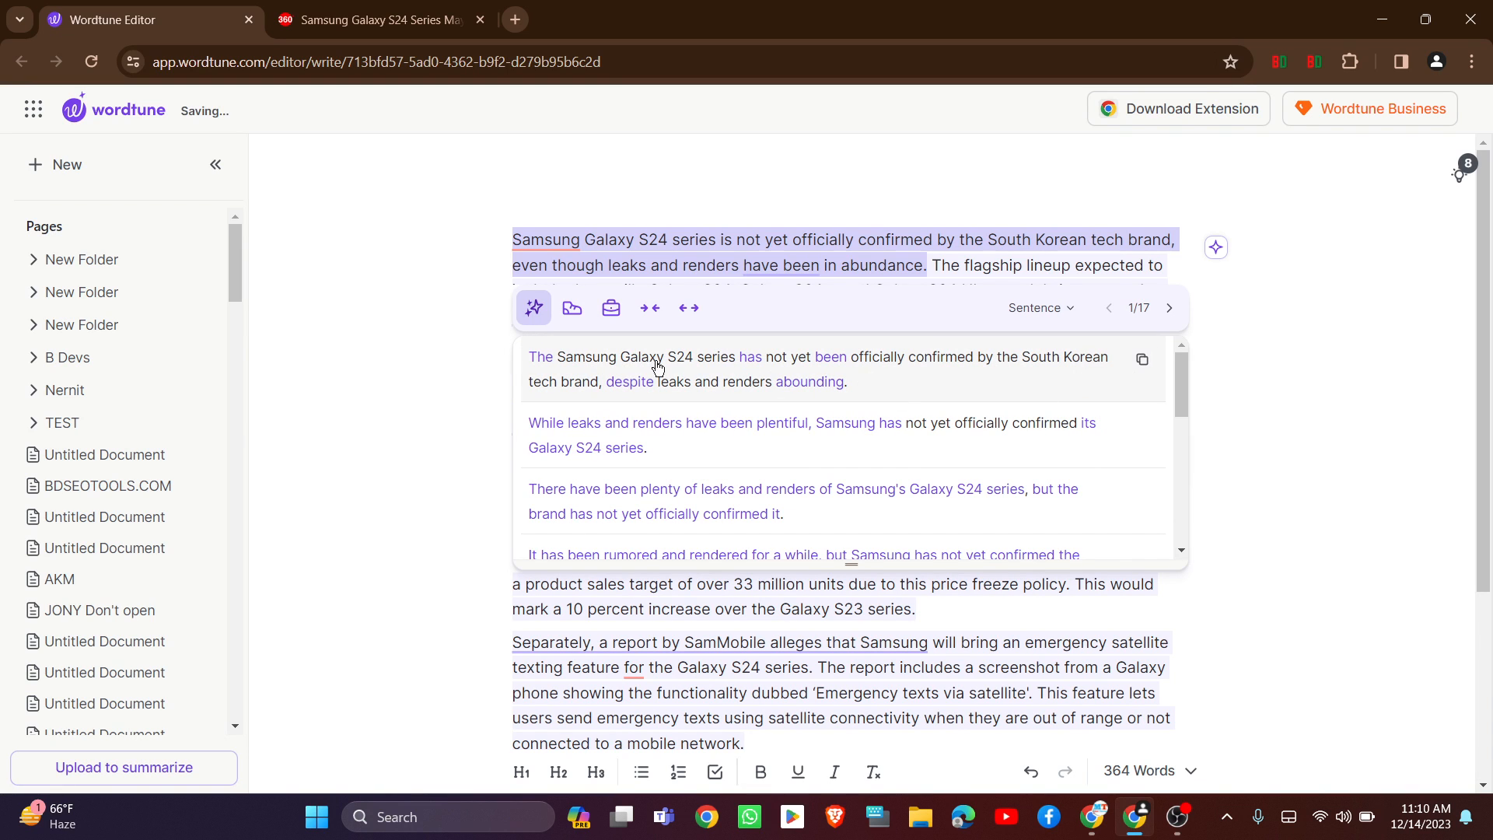
scroll(706, 430, "down", 2)
scroll(640, 387, "up", 2)
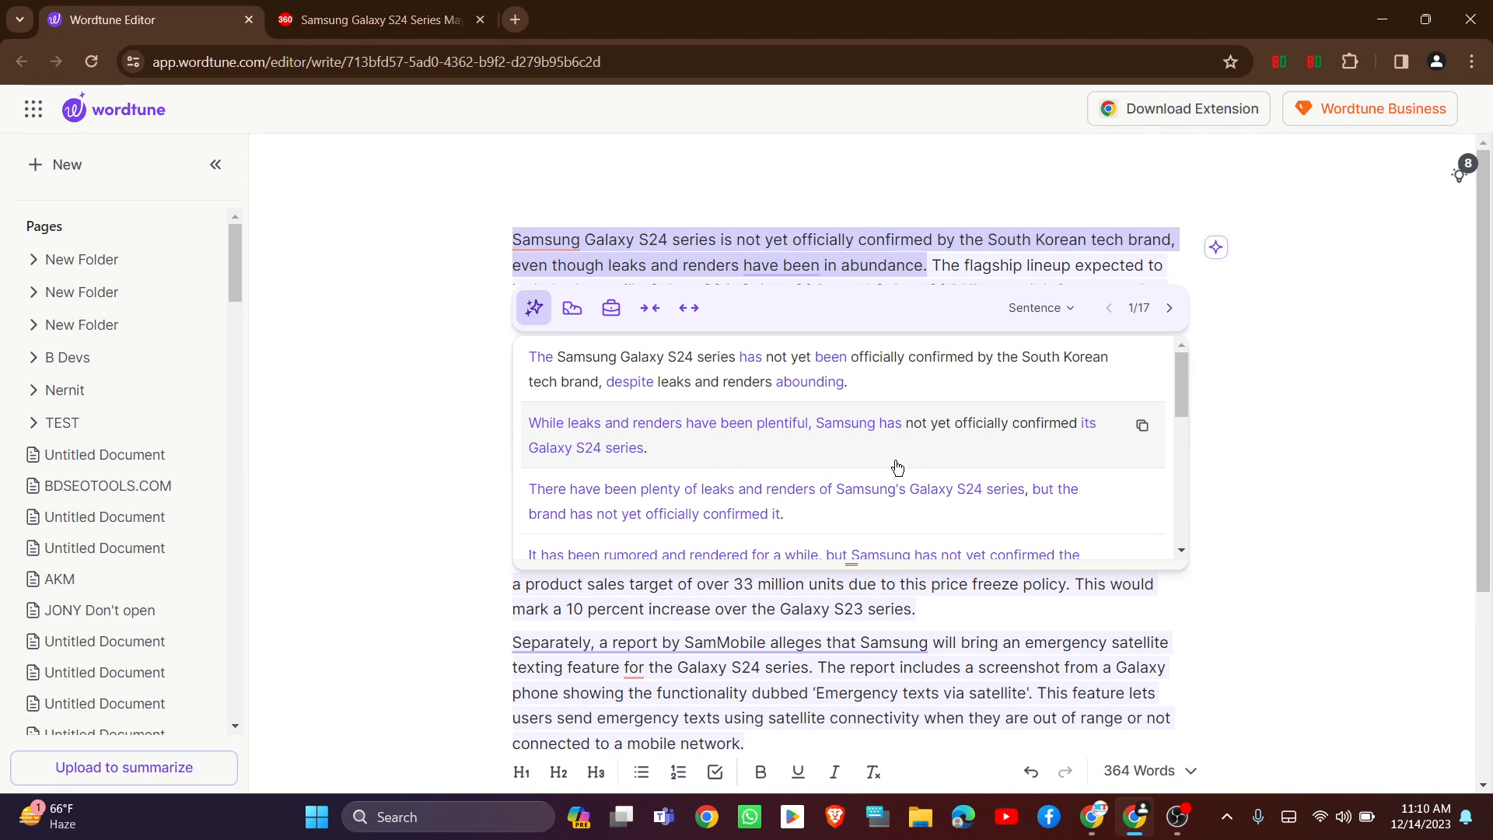
scroll(956, 458, "down", 6)
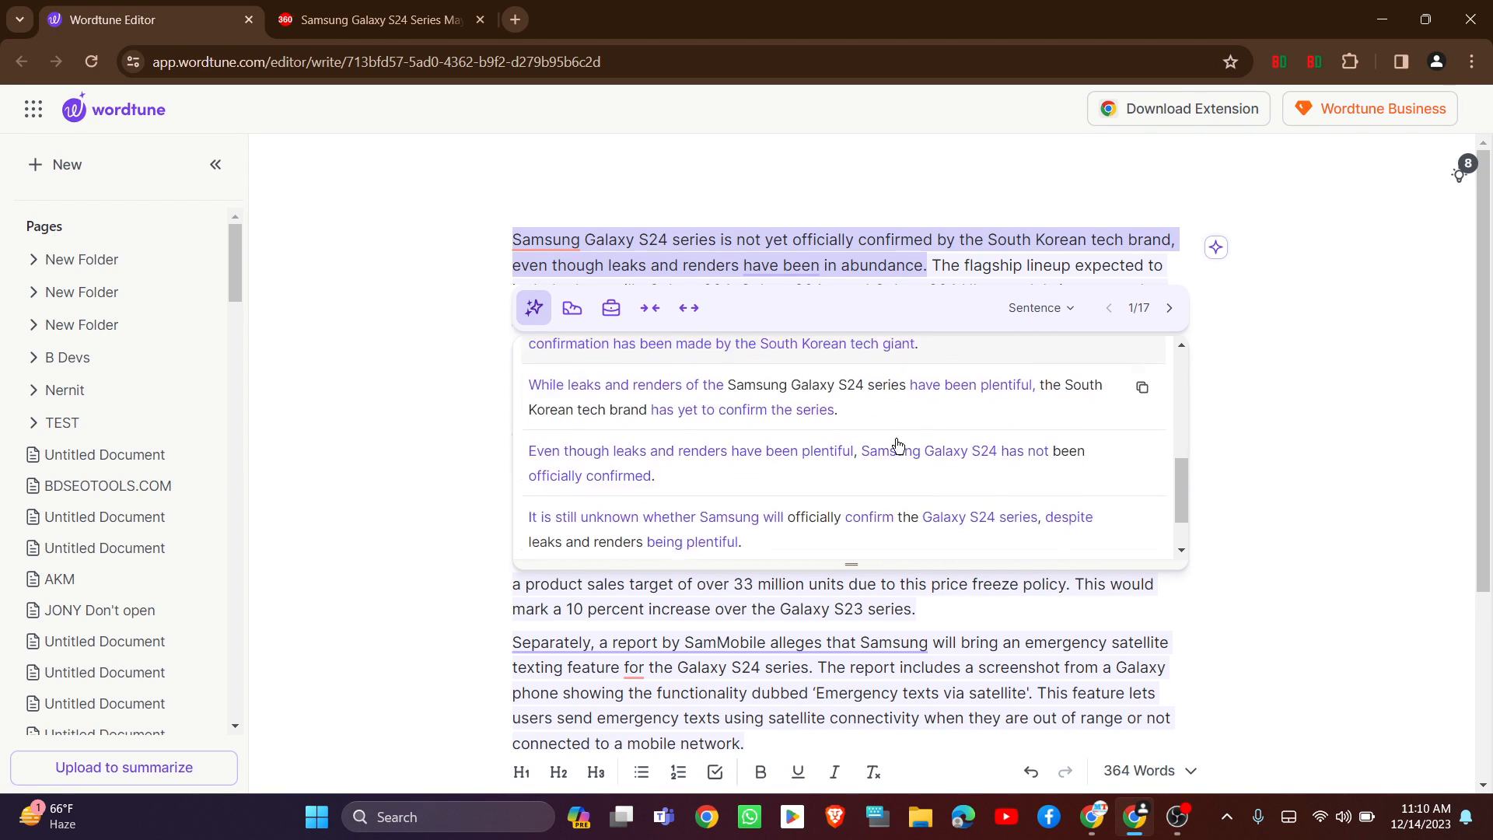
scroll(888, 456, "up", 6)
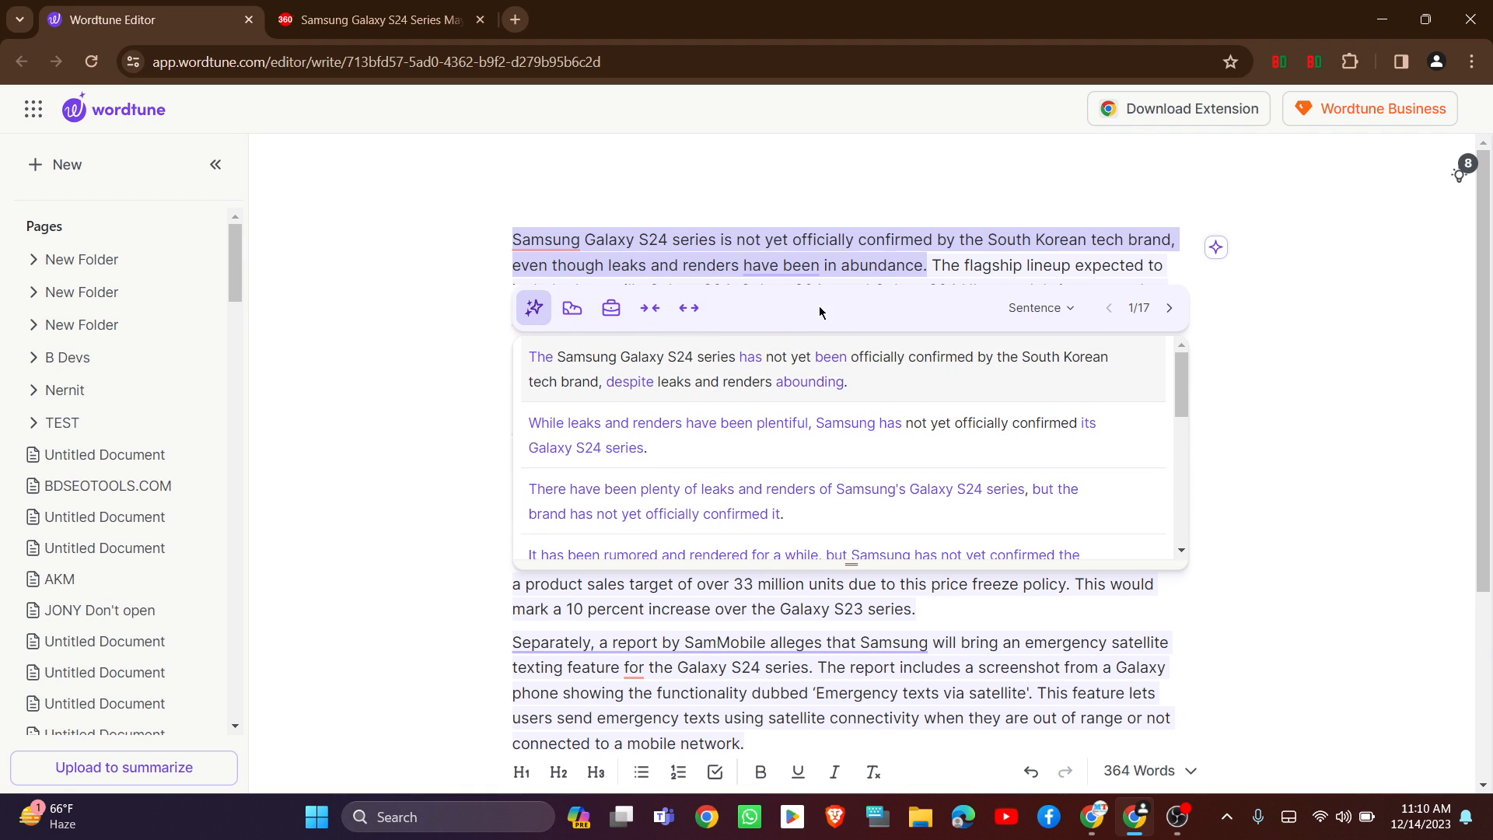
Skip to the second sentence and replace it with the rewrite opening "In January next year, the Galaxy S24, Galaxy S24+, and Galaxy S24 Ultra models".
left_click(1169, 307)
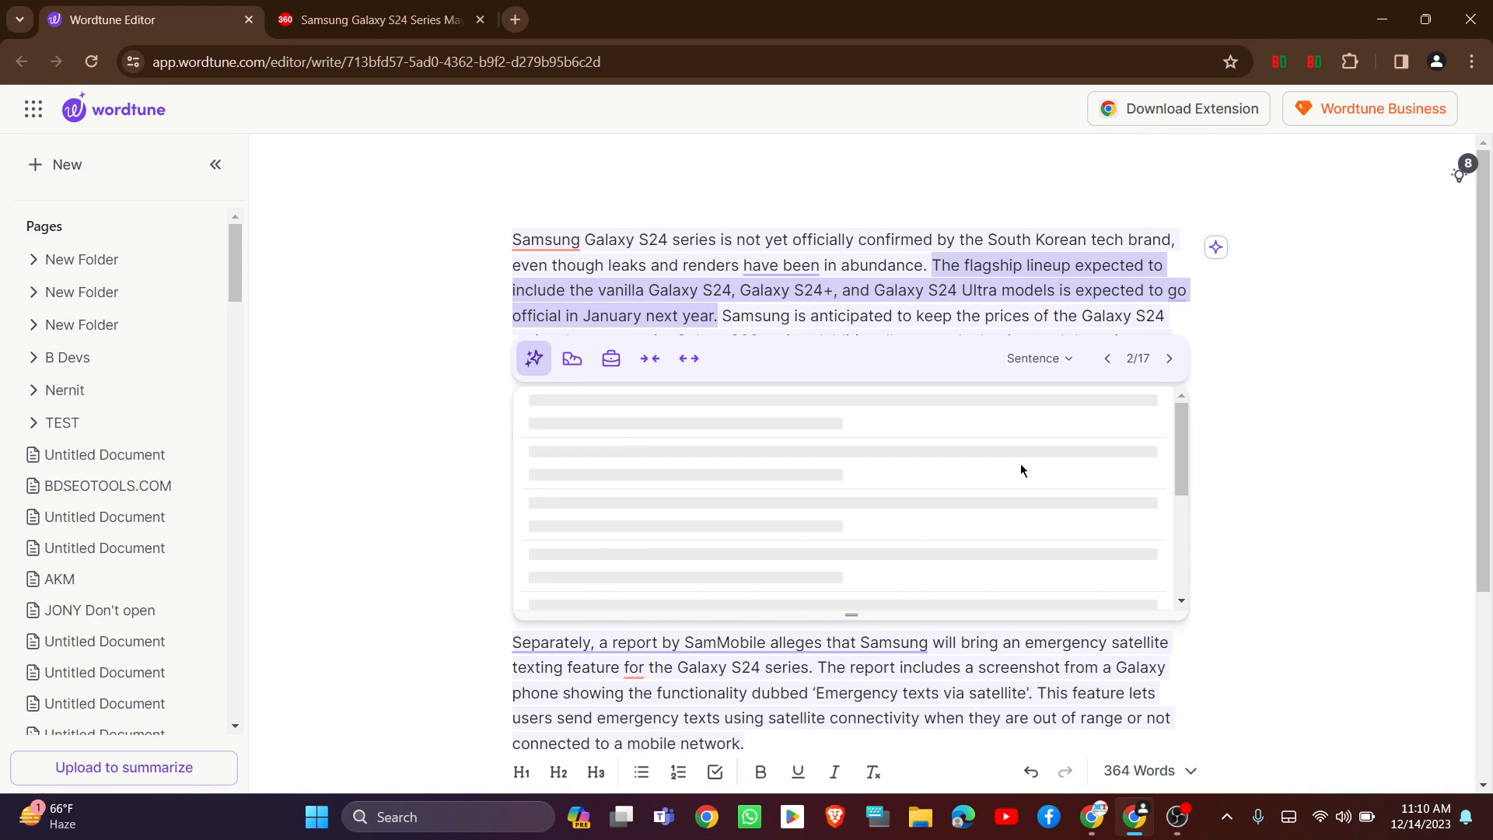
scroll(933, 482, "down", 3)
scroll(856, 483, "up", 3)
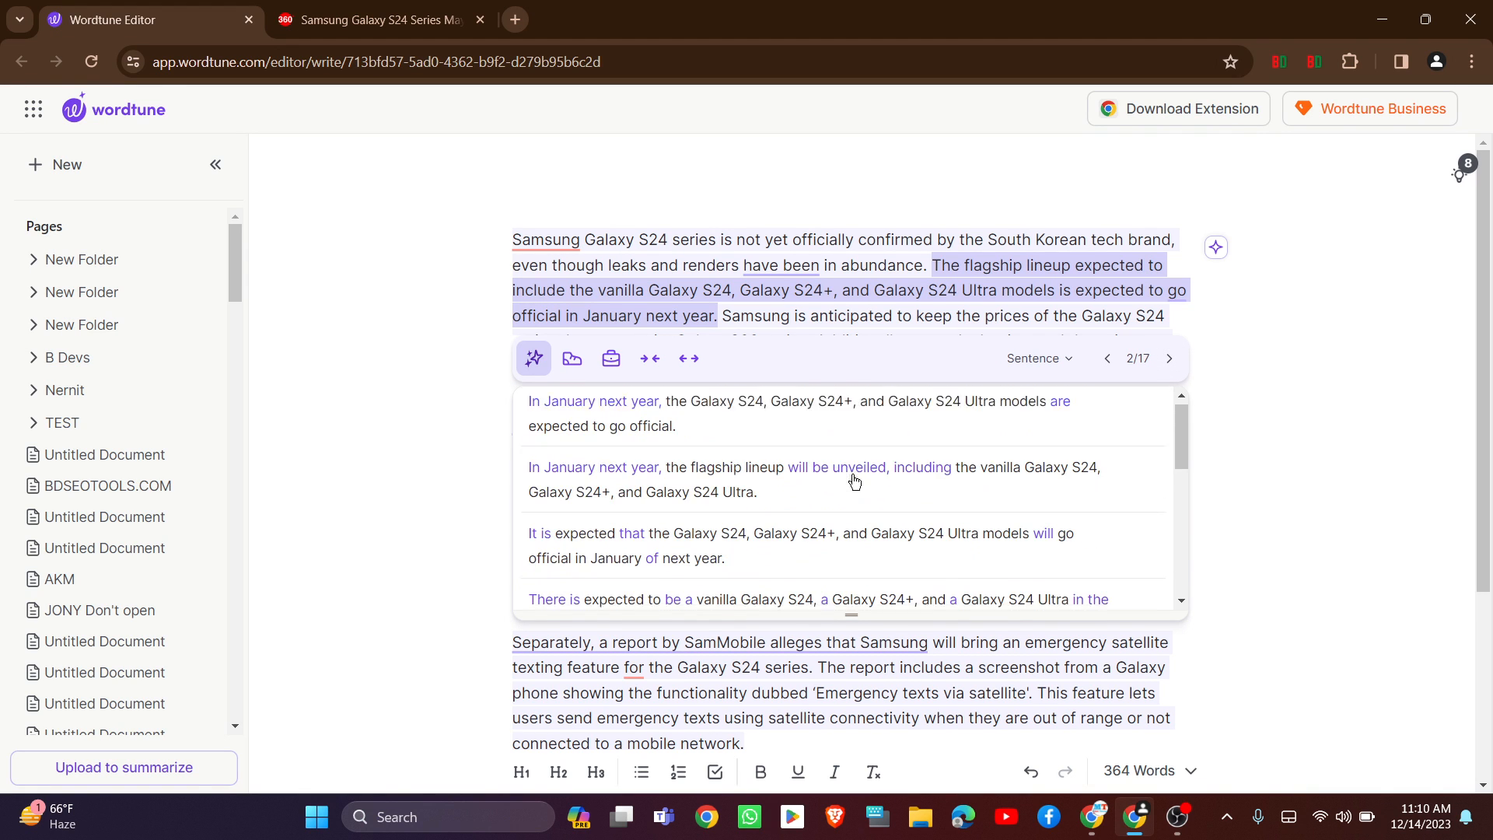
left_click(720, 442)
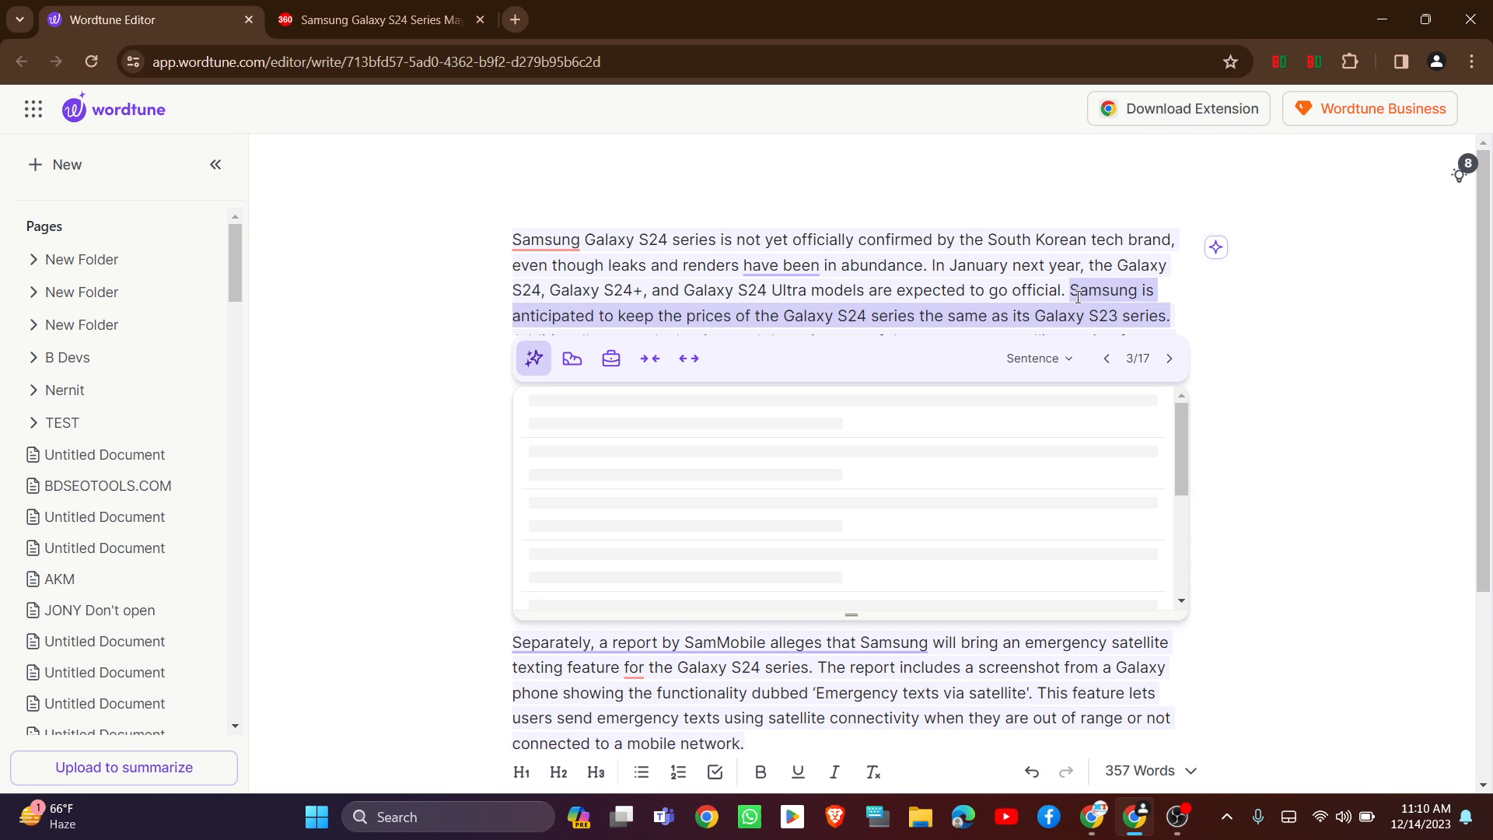
Replace the third sentence with the "Galaxy S24 prices are expected" rewrite and the fourth with "Furthermore, a new leak confirmed", and end the rewriting.
left_click(785, 544)
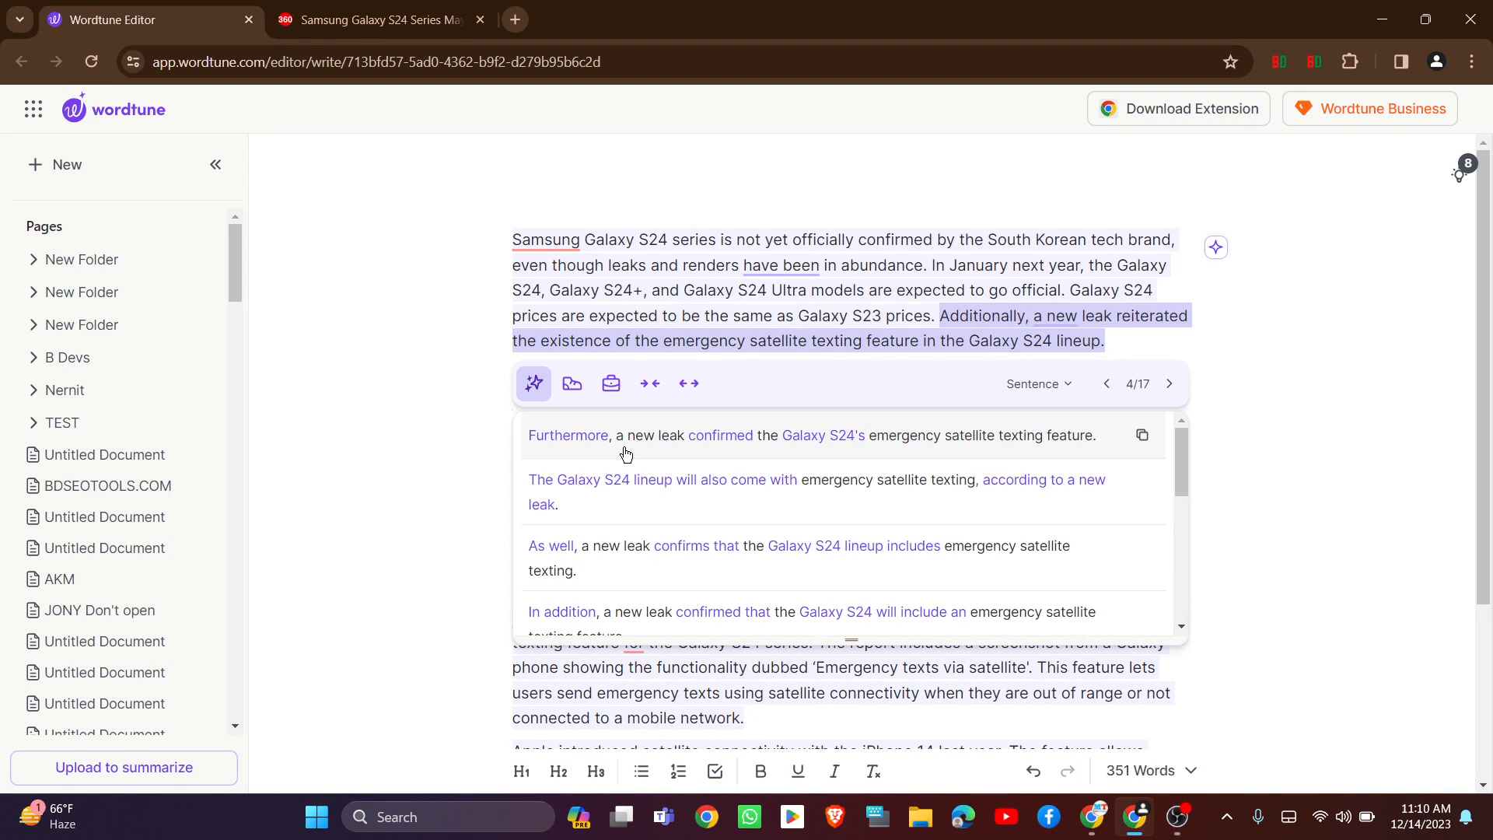
left_click(636, 450)
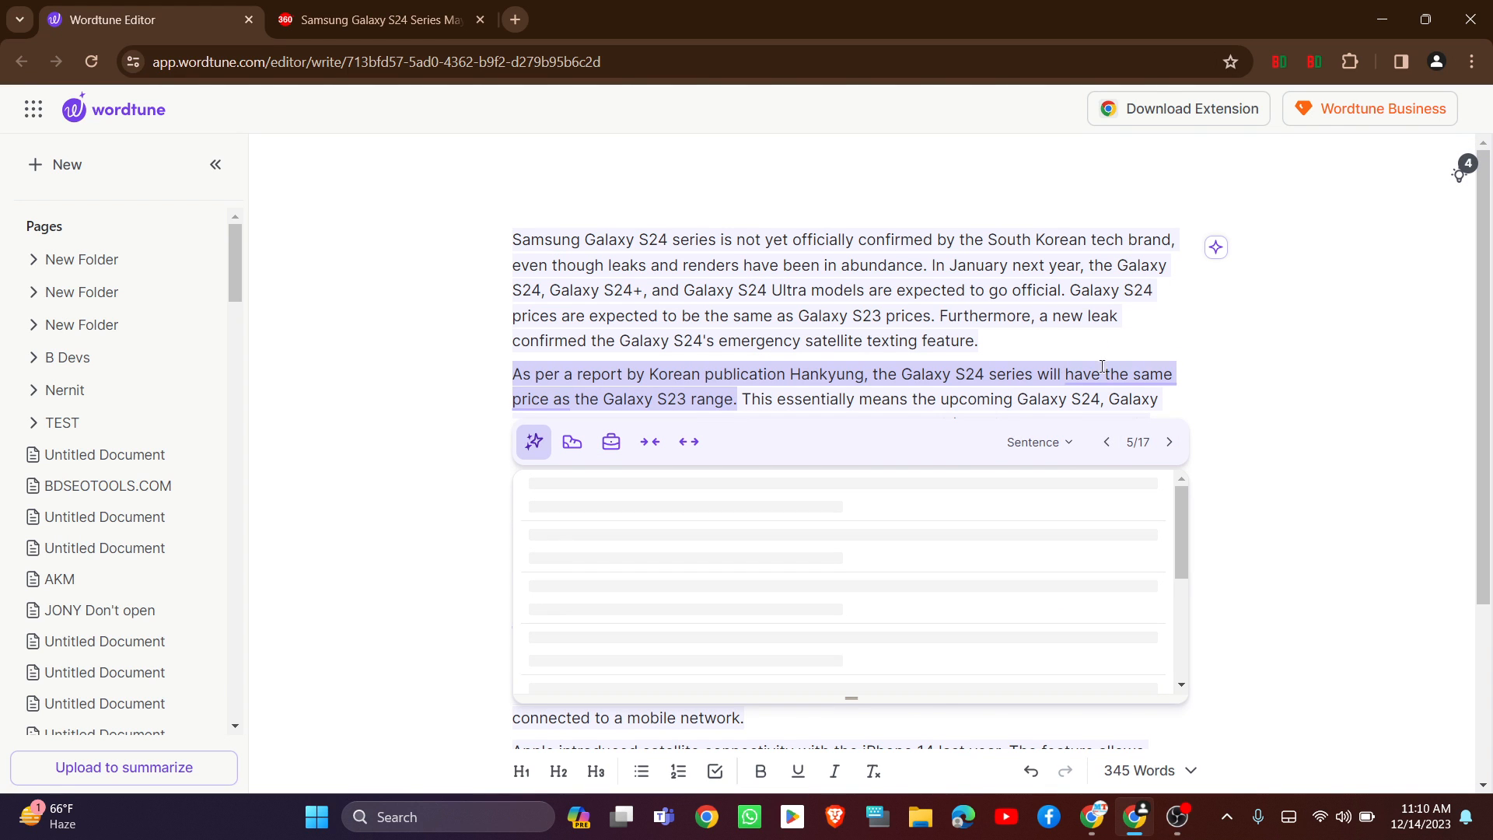
left_click(1117, 339)
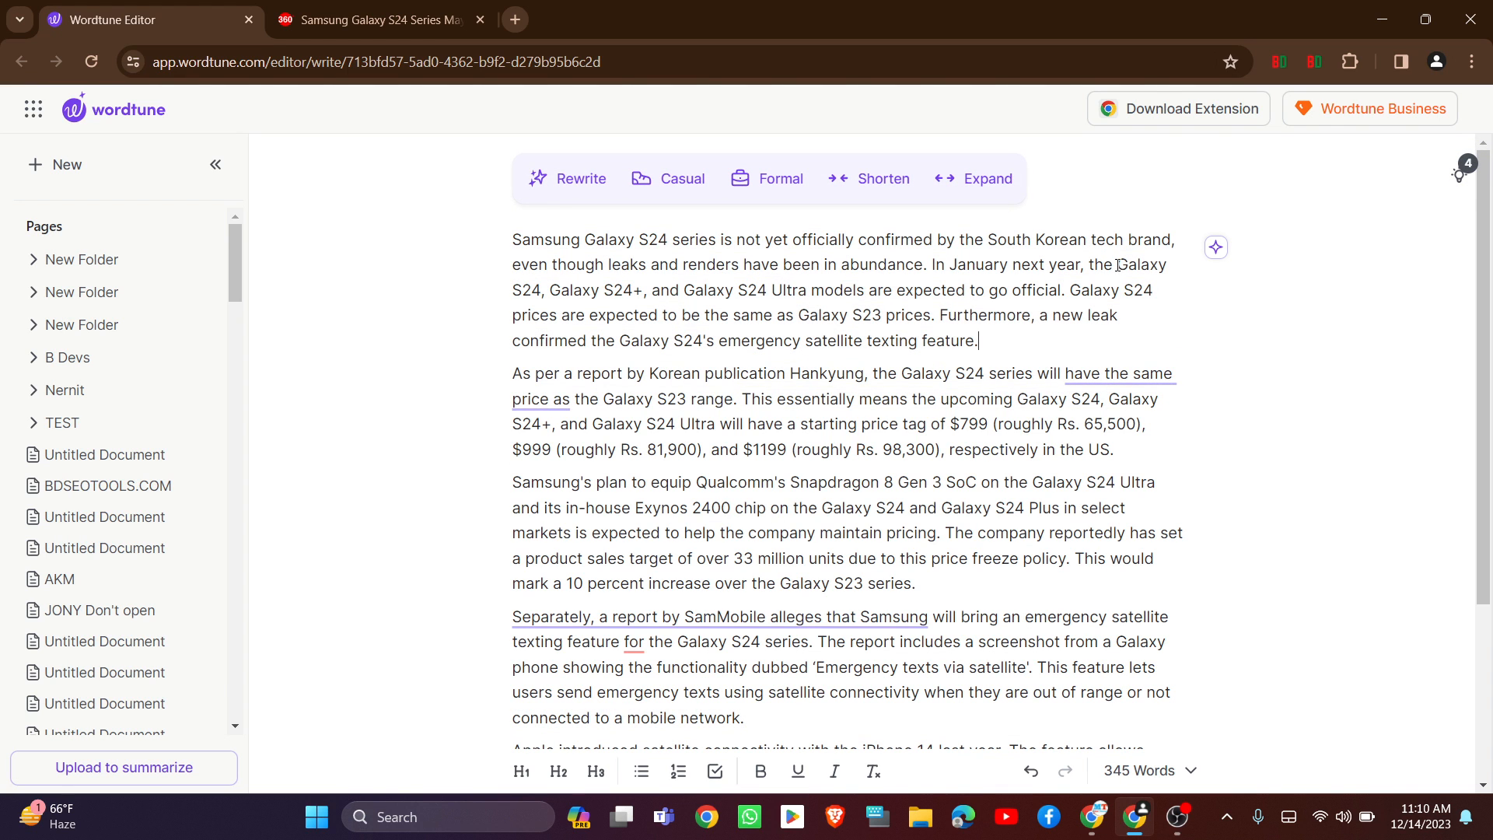
Apply a Formal rewrite to the first paragraph's last sentence, choosing the version about "the capability of sending emergency satellite texts".
scroll(987, 412, "down", 3)
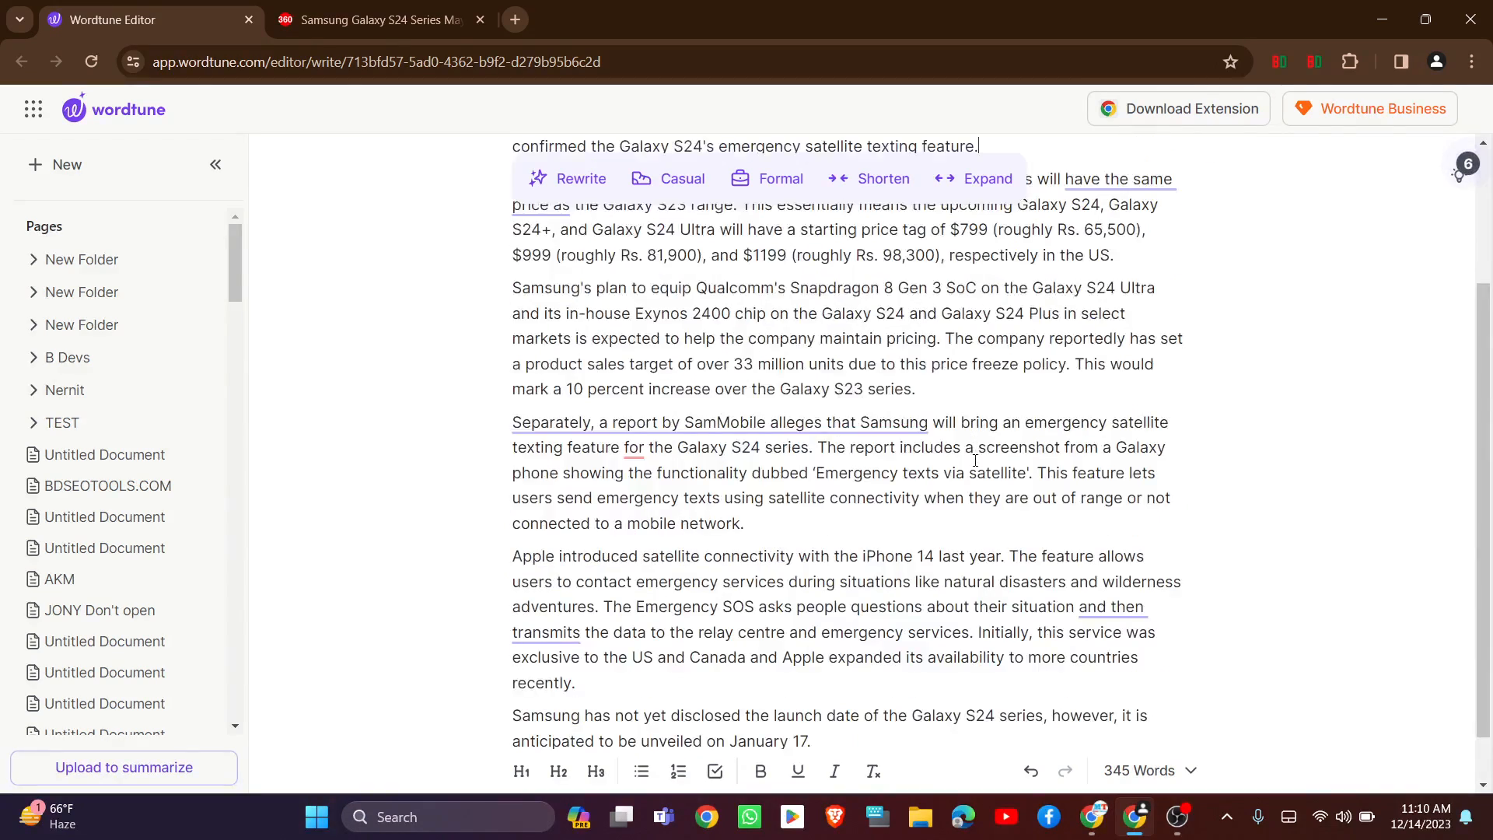
scroll(974, 466, "up", 3)
scroll(938, 416, "down", 1)
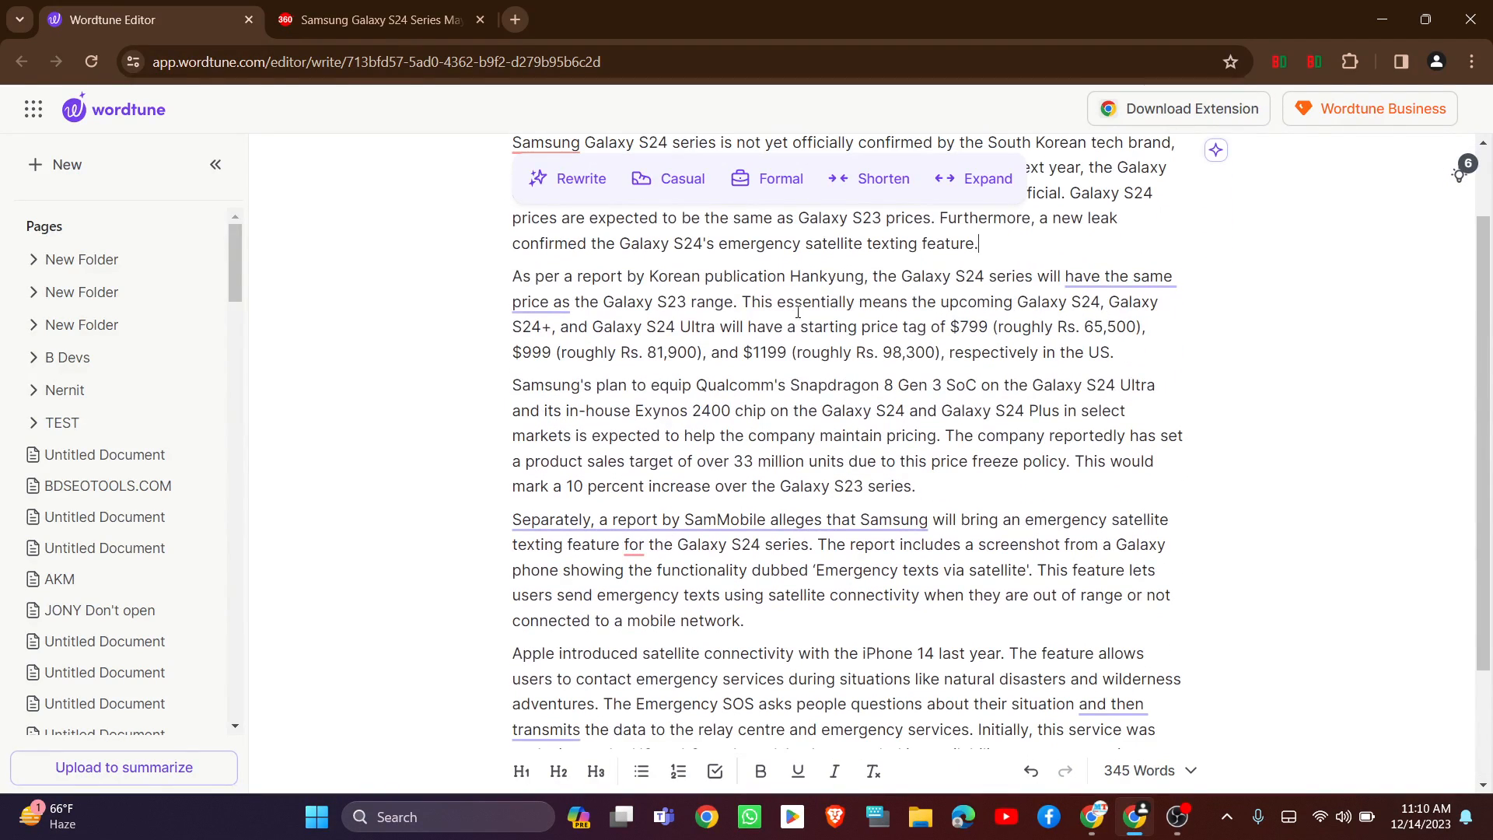
left_click(784, 176)
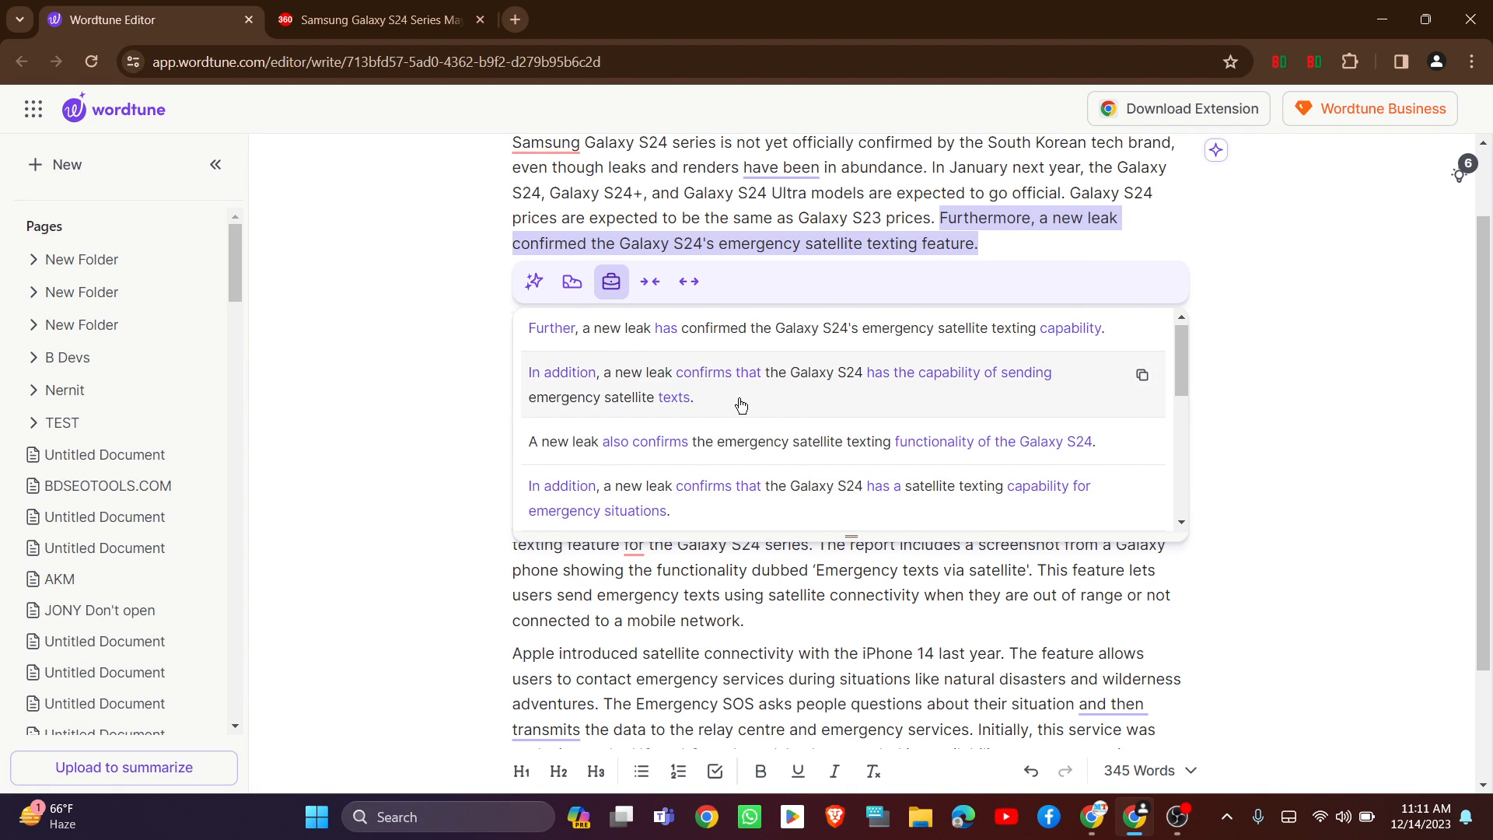
left_click(745, 401)
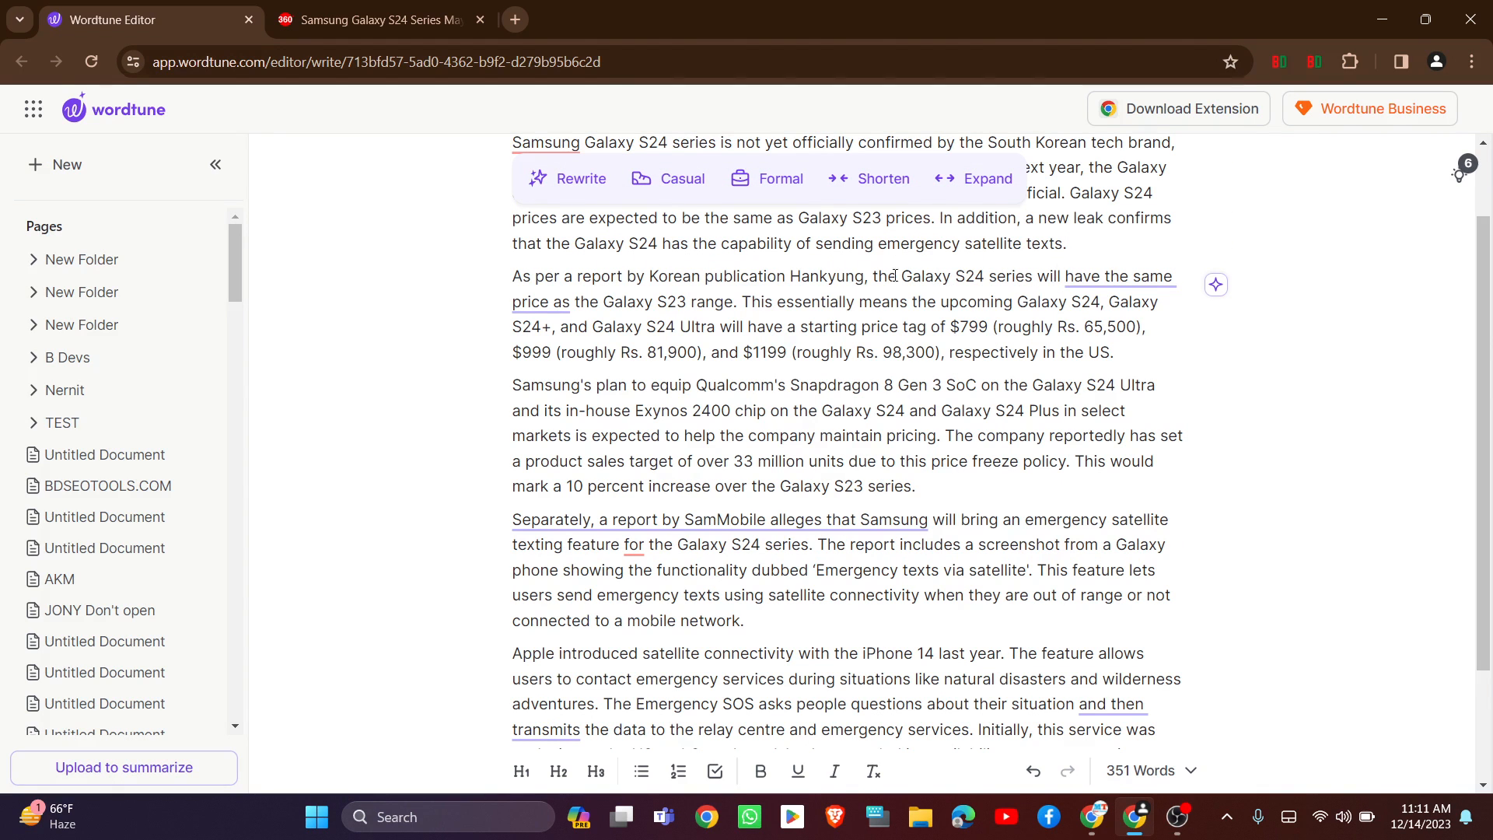
Rewrite the Hankyung sentence with the suggestion beginning "A report by Korean publication Hankyung states that".
left_click(576, 180)
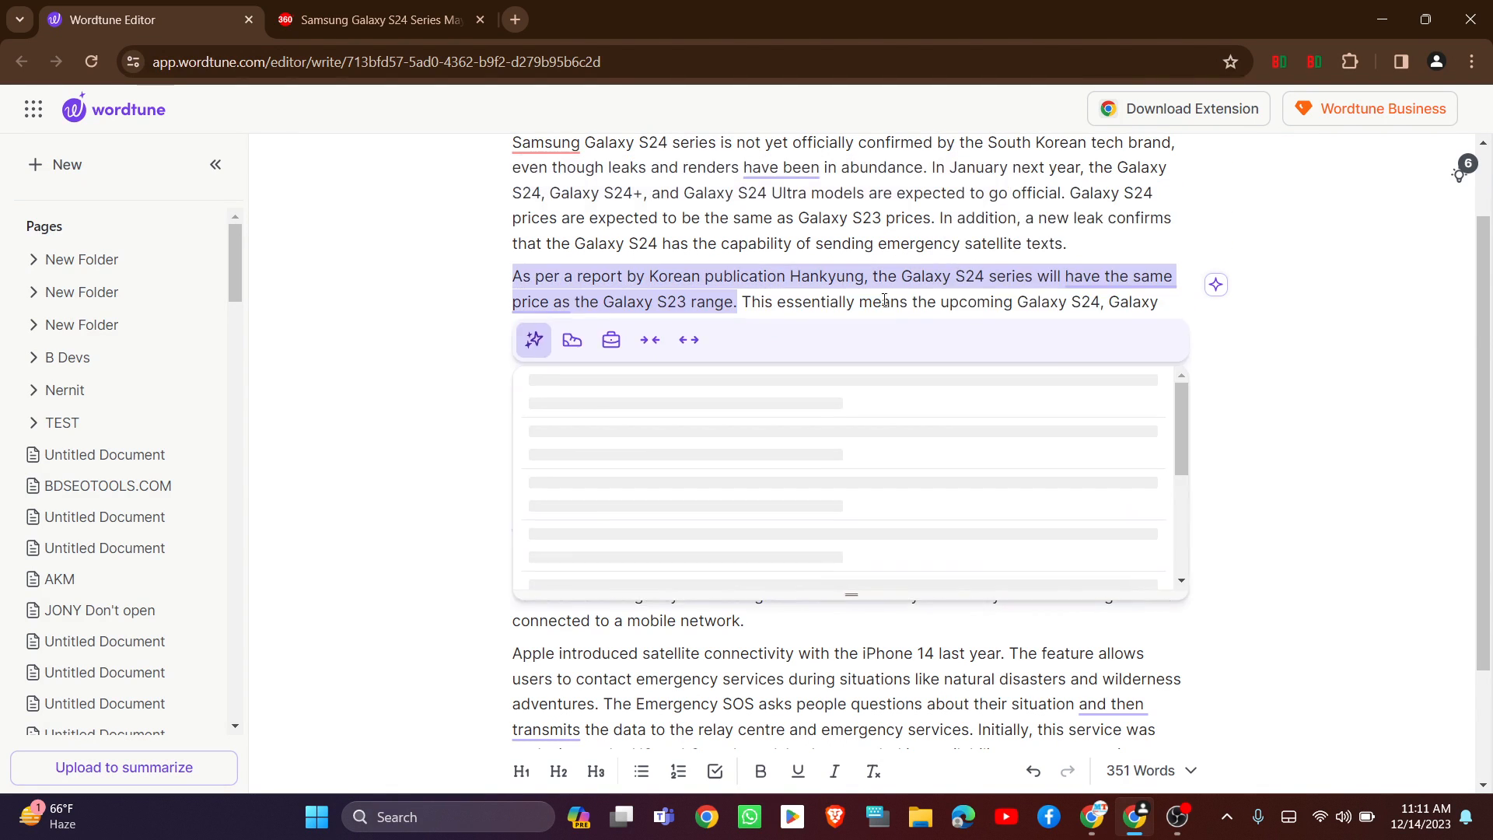
scroll(934, 490, "down", 1)
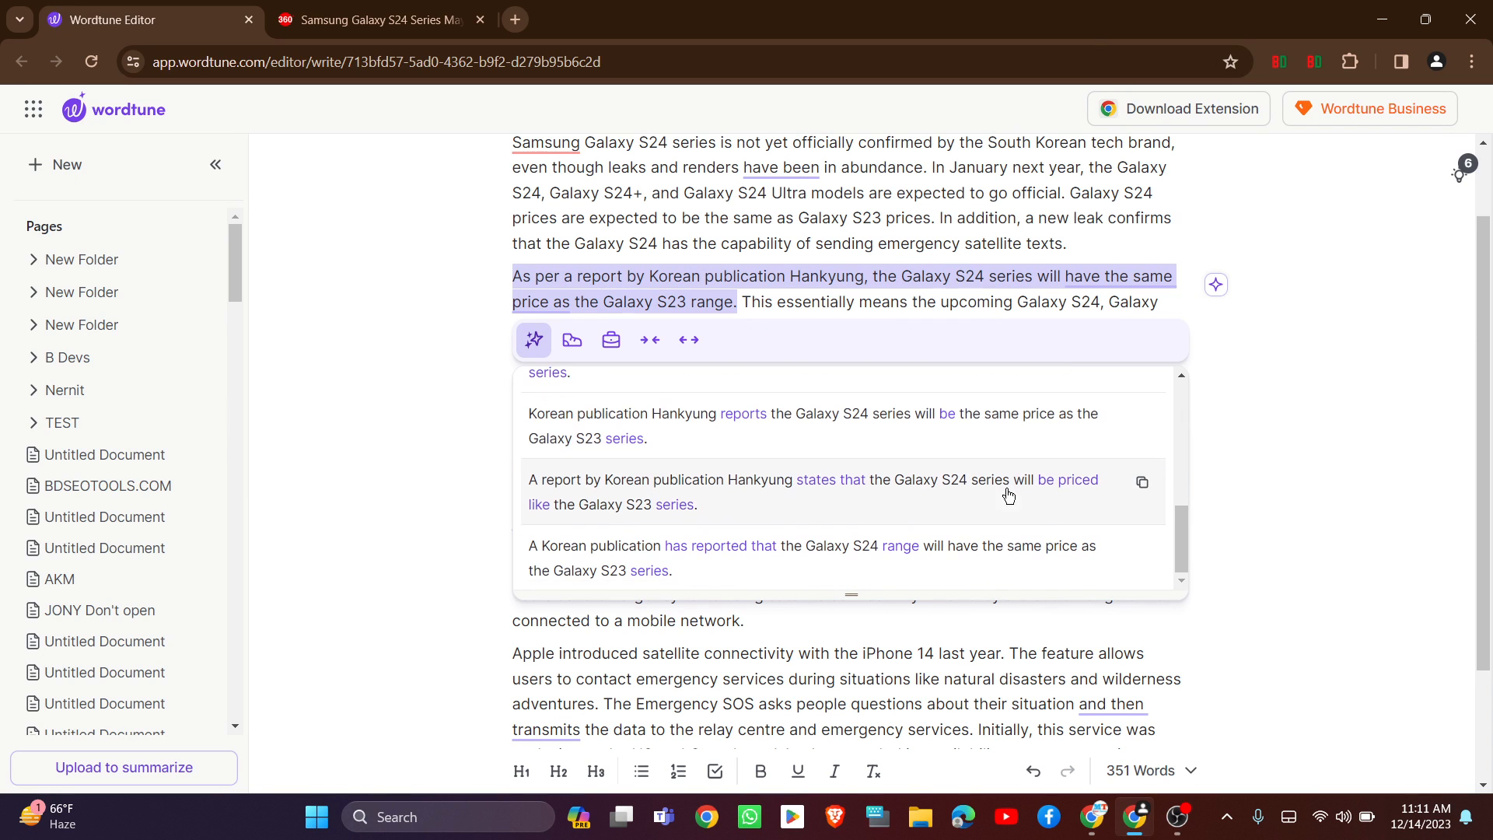
left_click(917, 493)
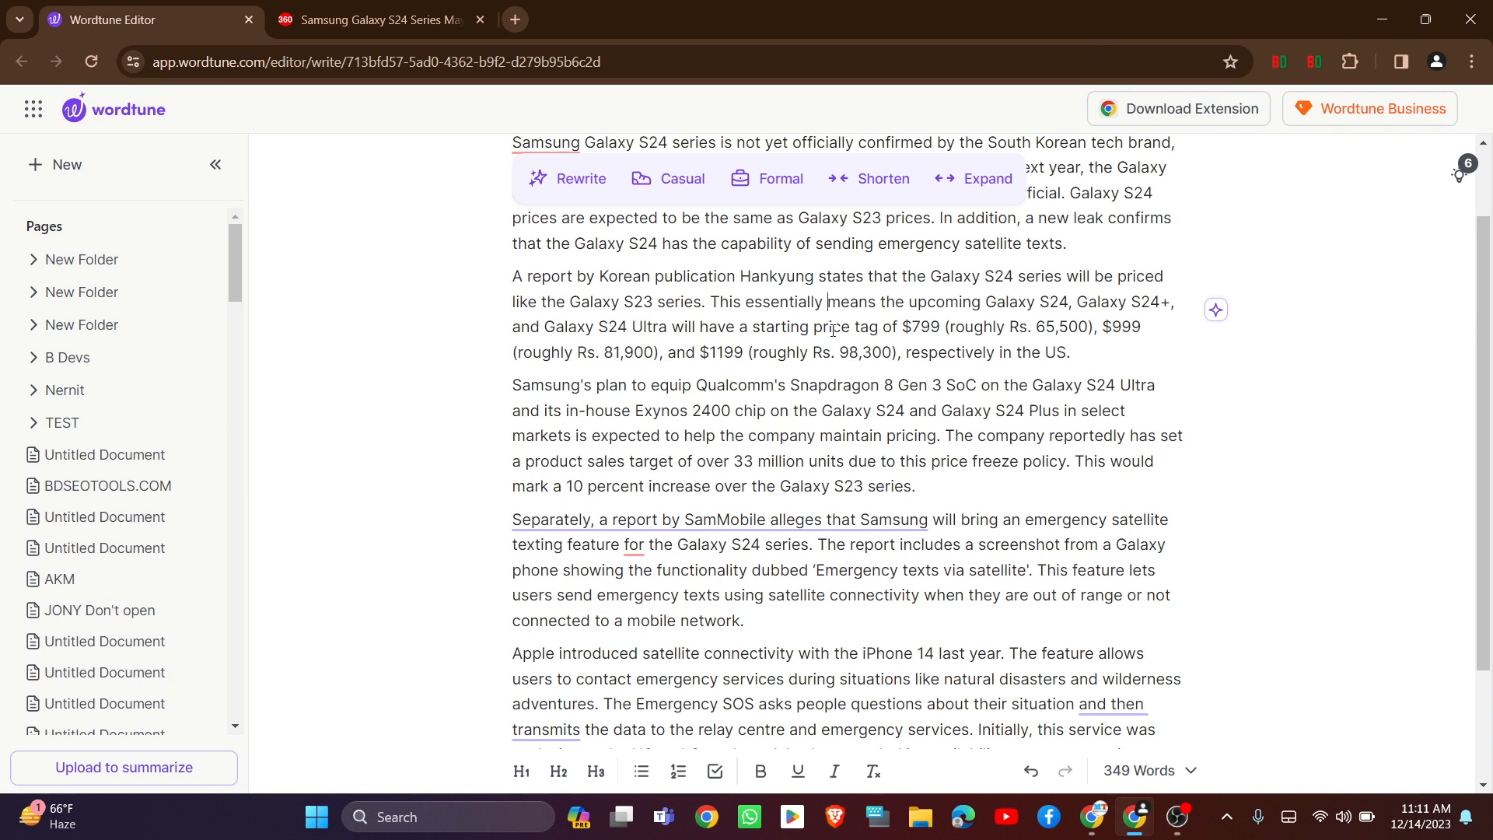
Rewrite the third paragraph's opening sentence with the suggestion beginning "In select markets, Samsung will equip the Galaxy S24 Ultra".
left_click(780, 383)
left_click(575, 179)
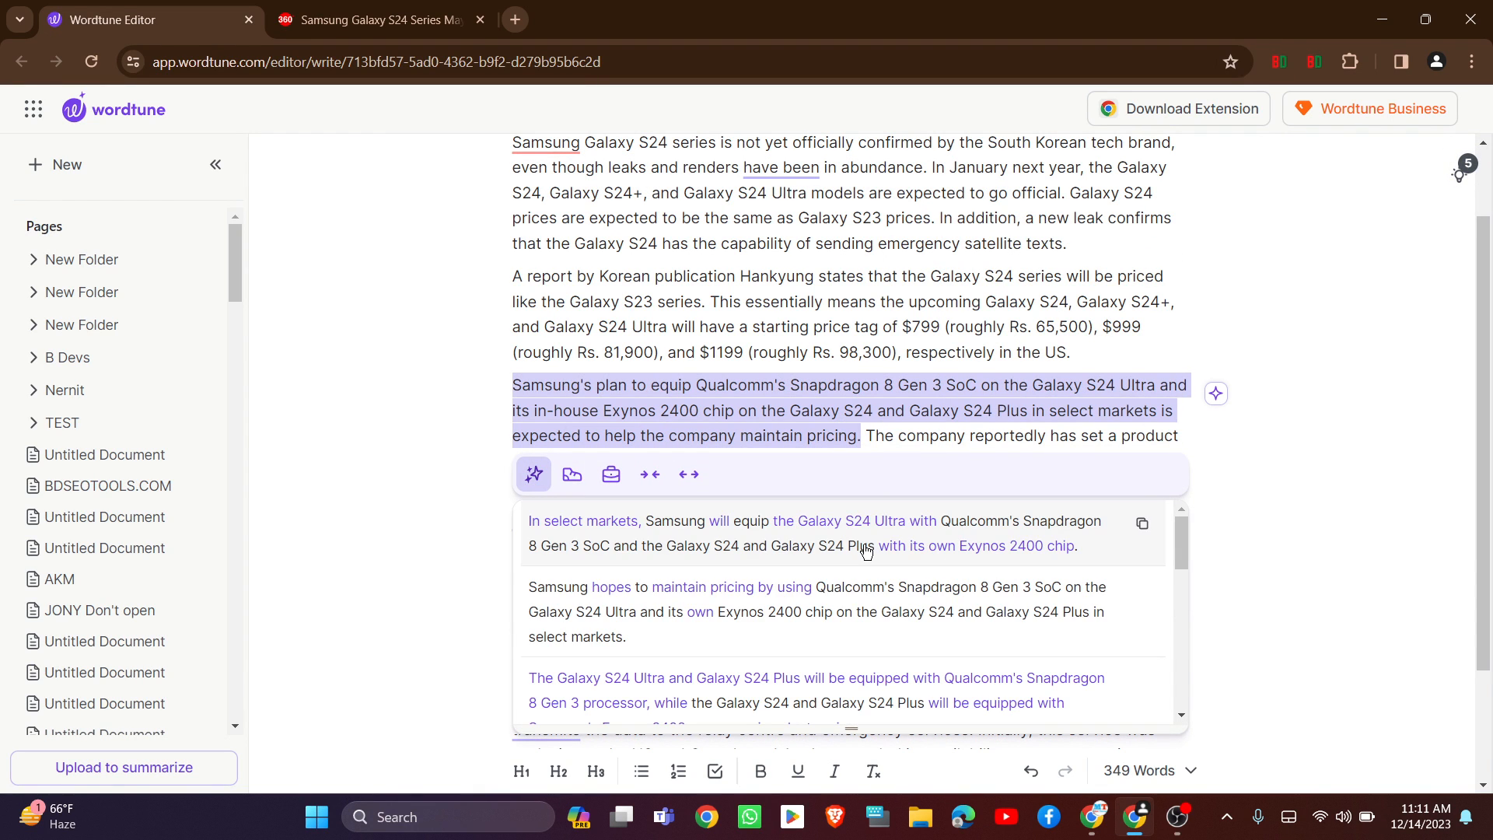
left_click(838, 548)
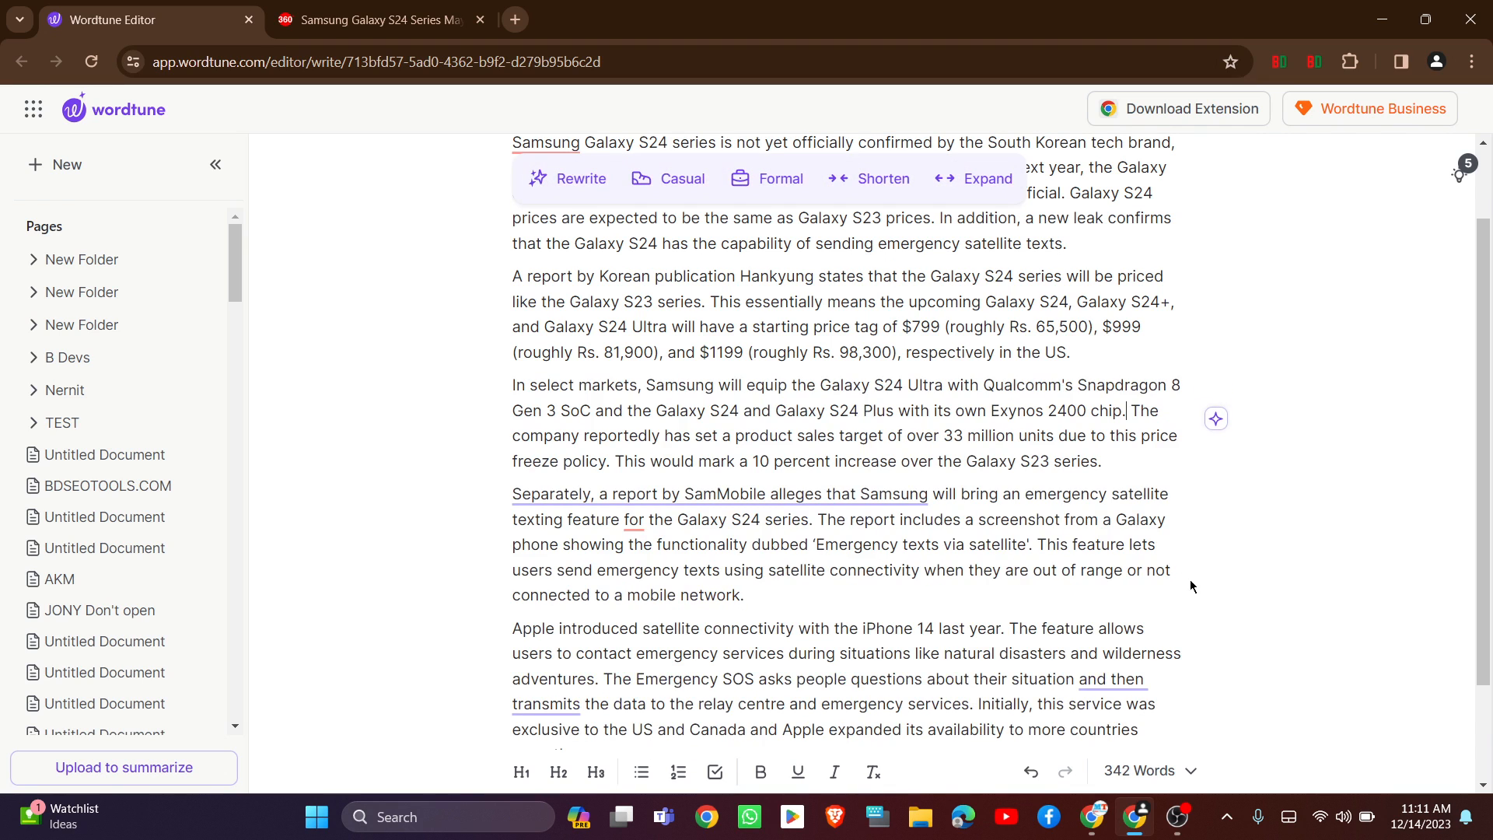
Request Shorten suggestions for the third paragraph's opening sentence and review the alternatives.
scroll(907, 501, "down", 2)
scroll(907, 500, "up", 3)
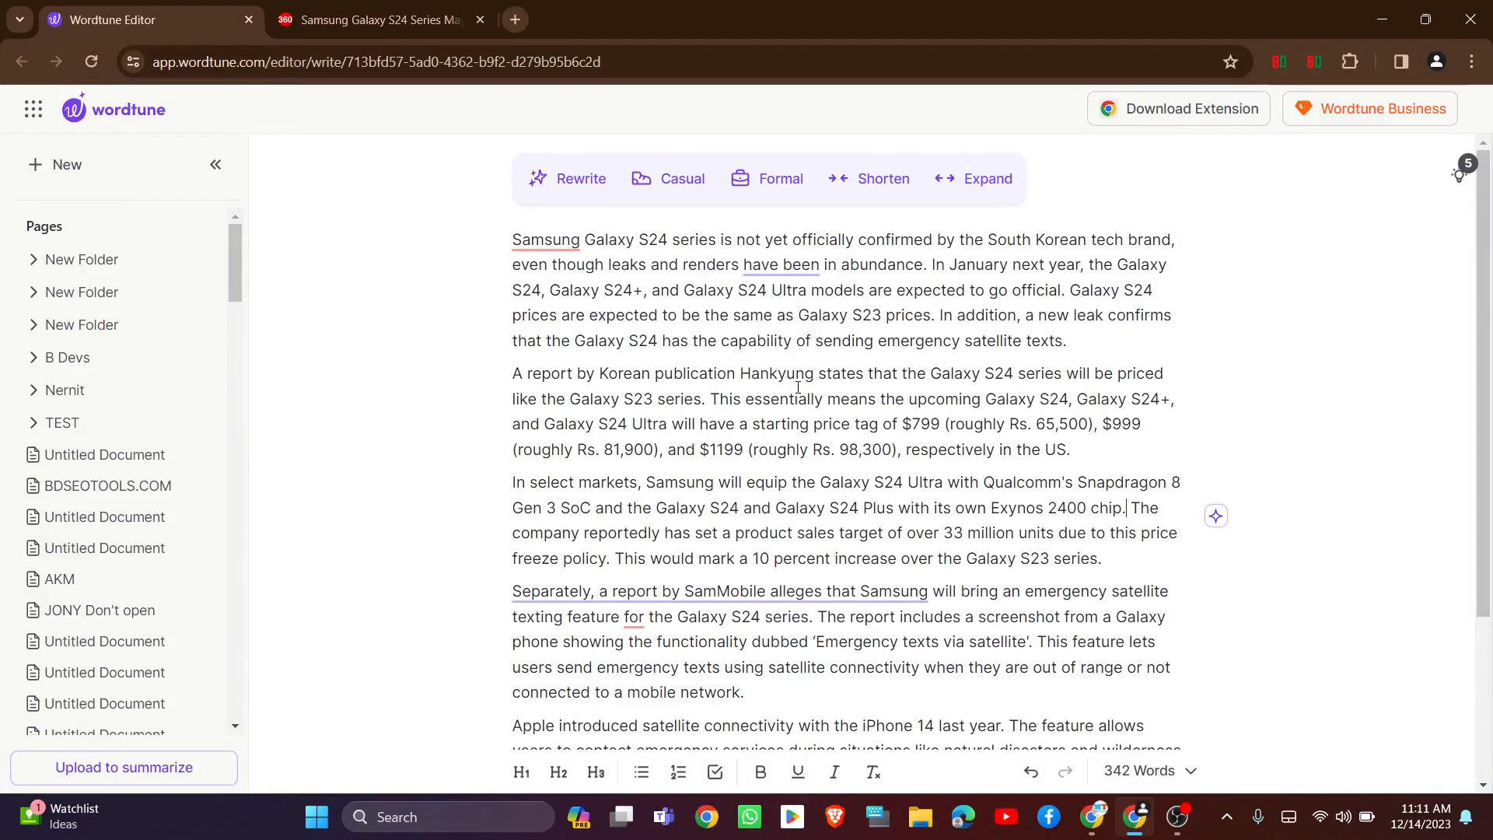
left_click(871, 179)
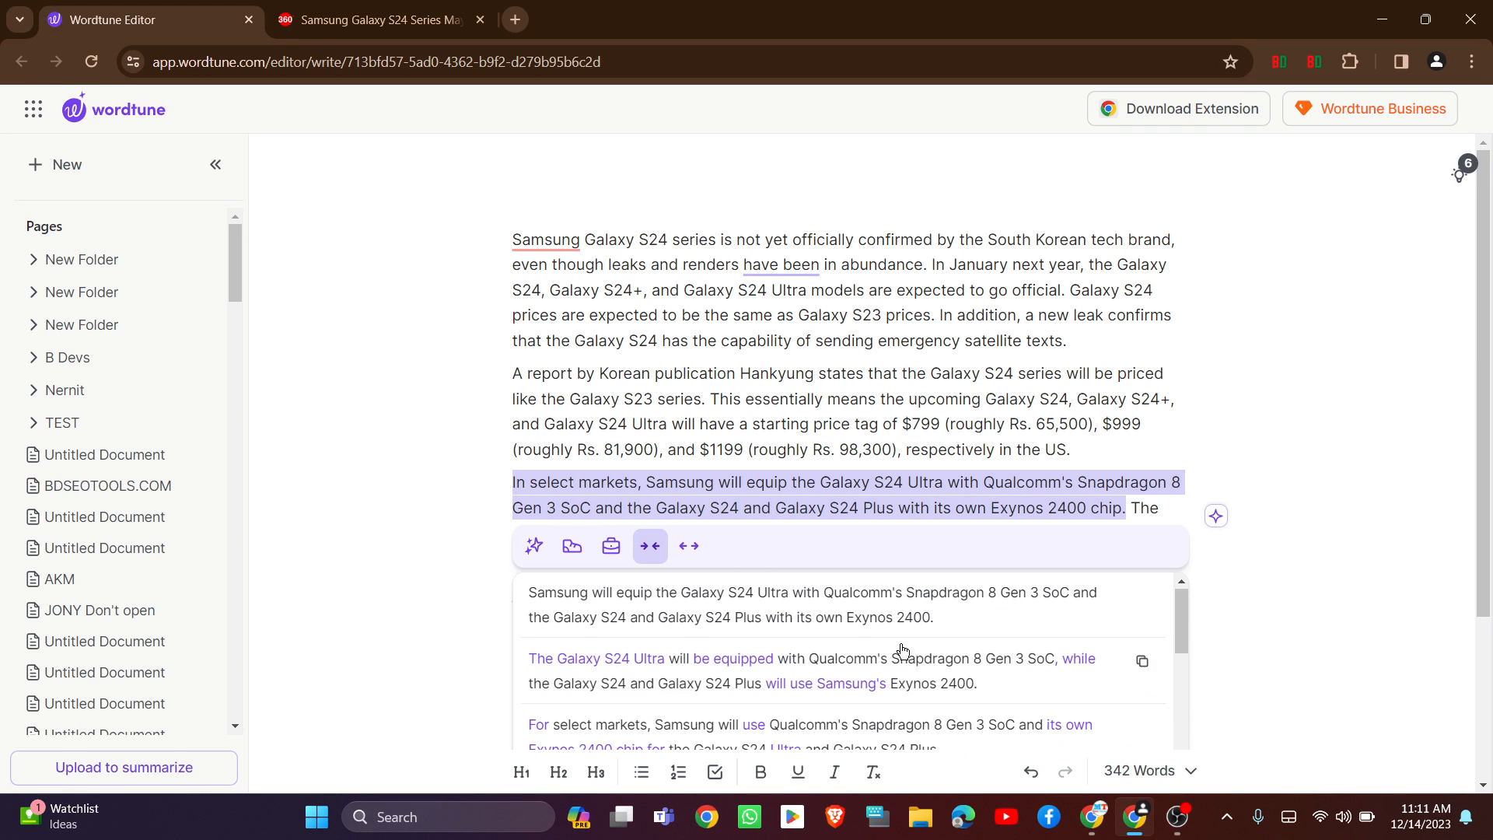
scroll(794, 662, "down", 1)
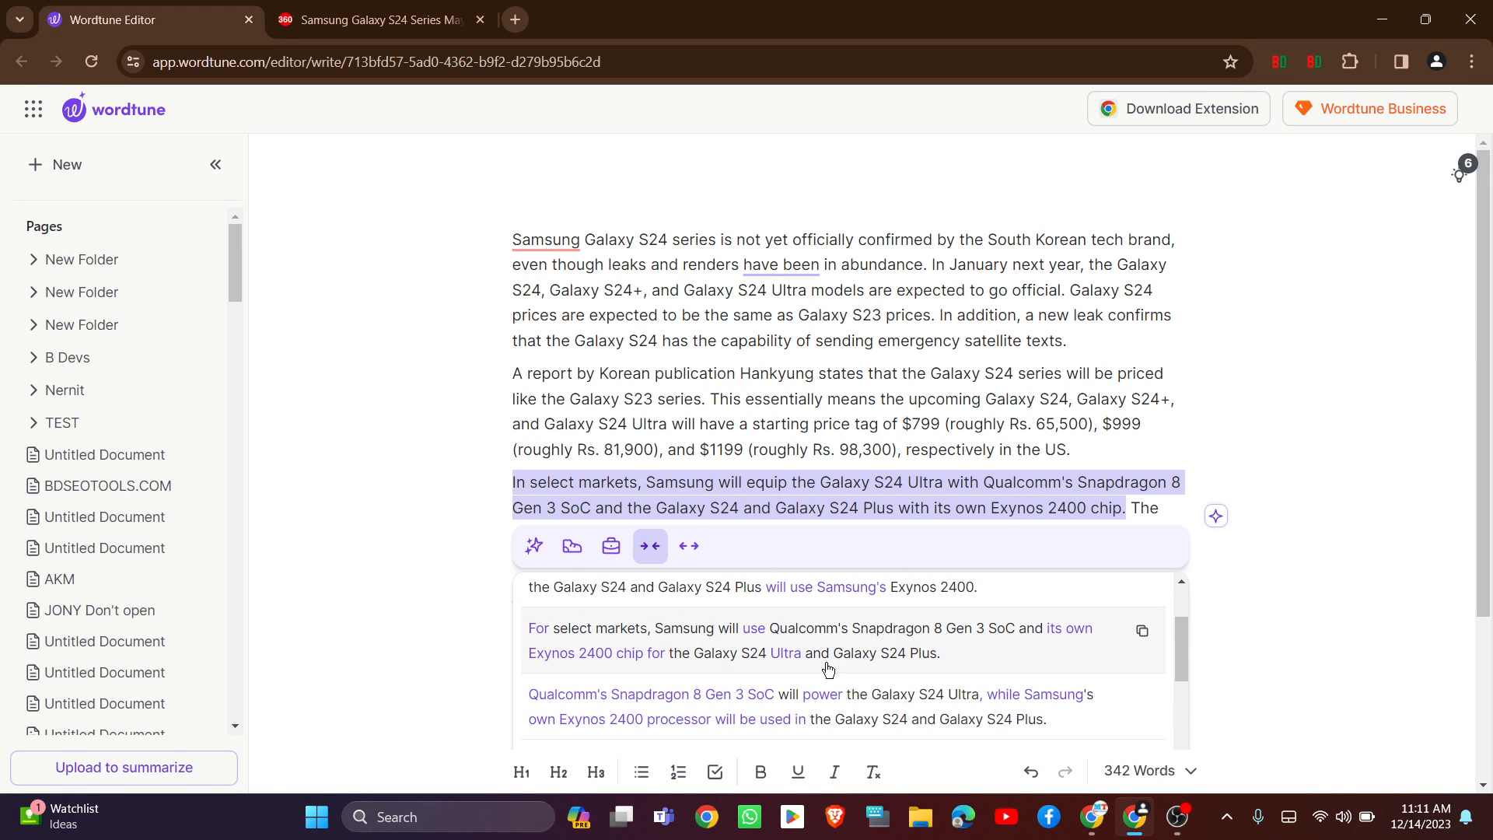
scroll(817, 657, "up", 1)
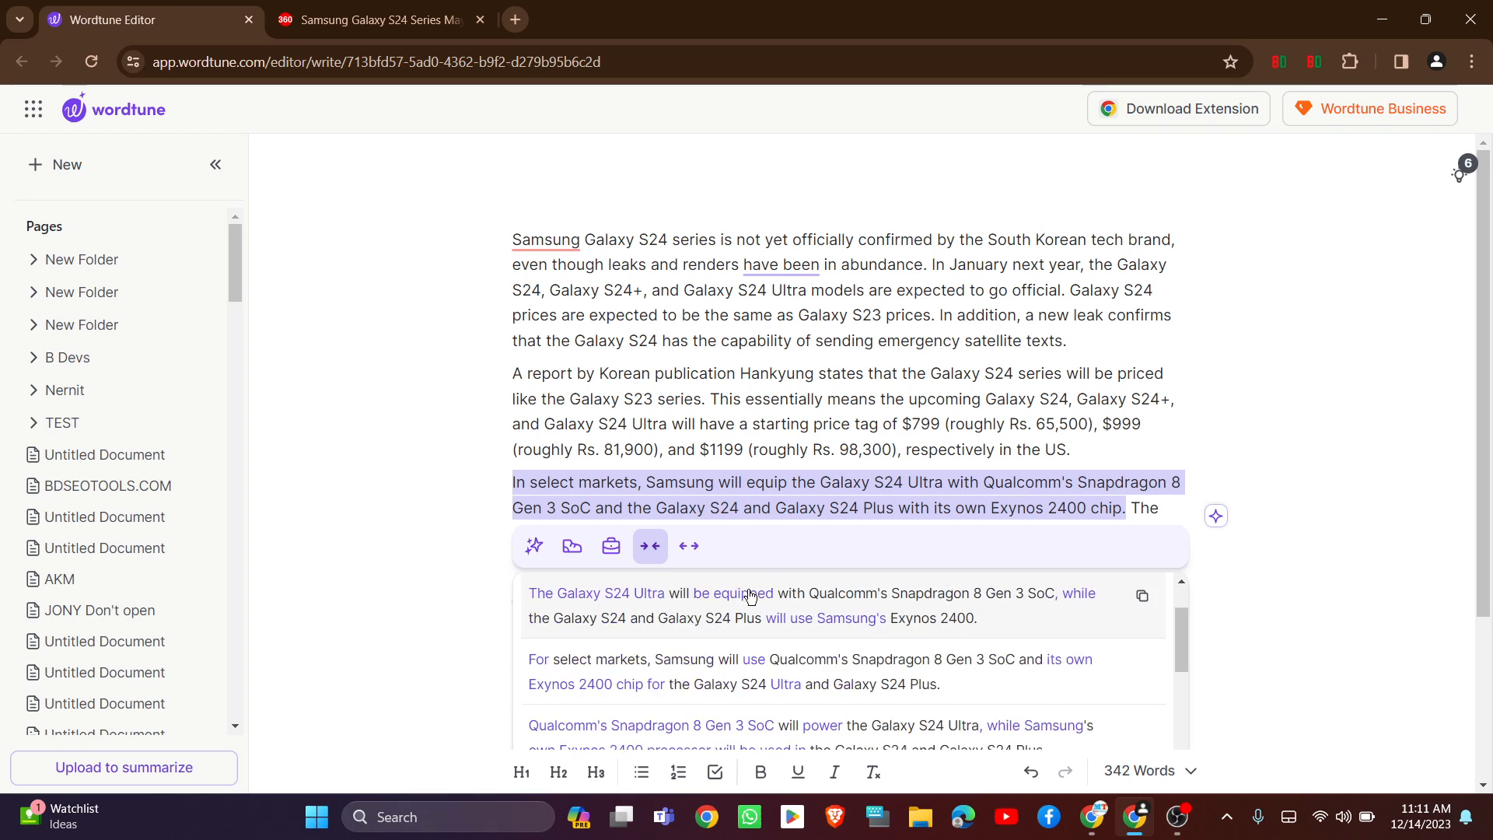
Request Expand suggestions for the sentence beginning "In select markets" and read through the longer versions.
left_click(691, 547)
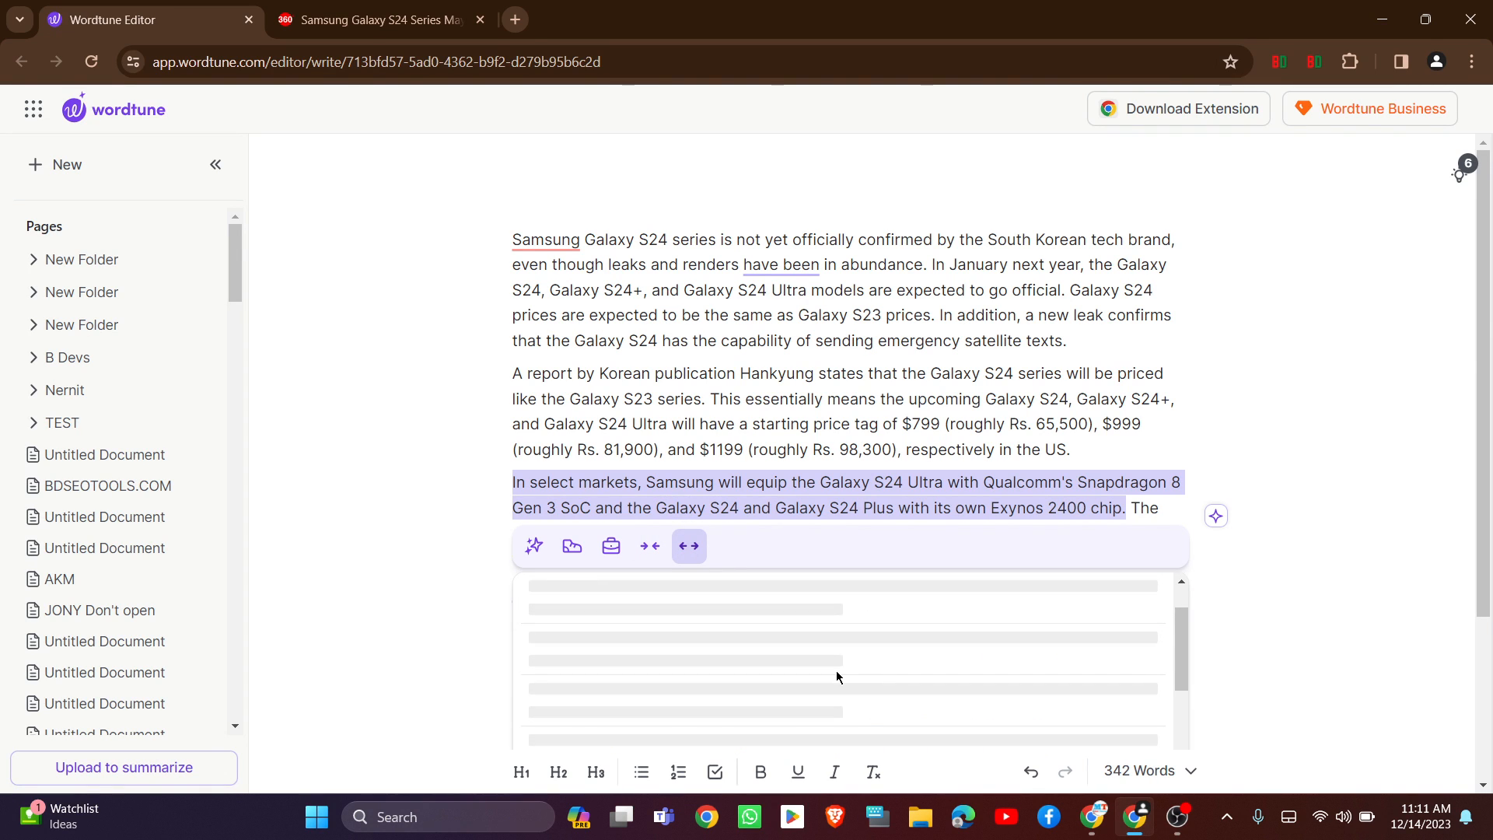
scroll(844, 677, "down", 5)
scroll(1272, 524, "down", 1)
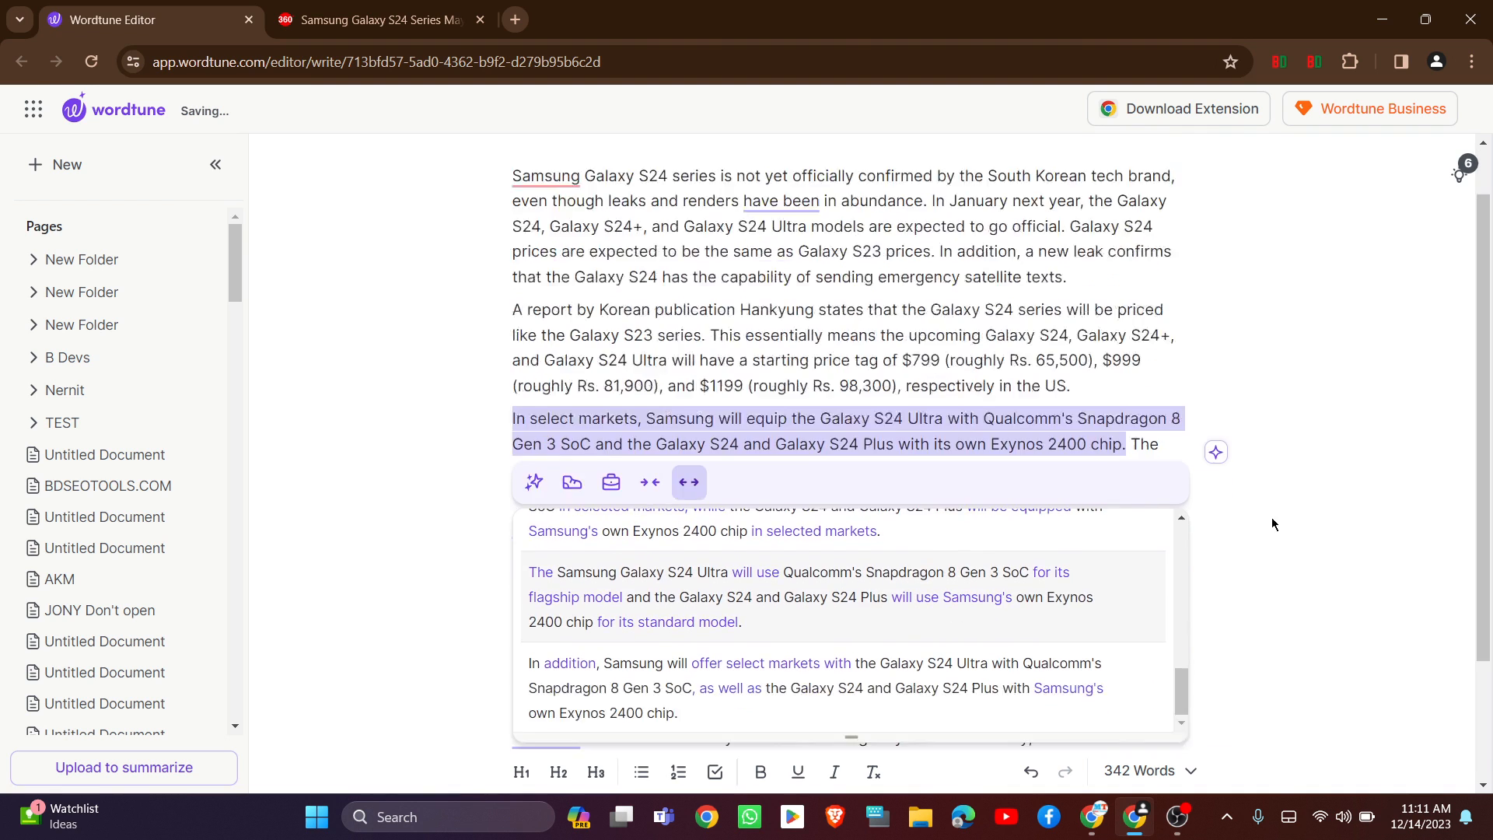
scroll(1272, 524, "down", 2)
scroll(1260, 527, "up", 3)
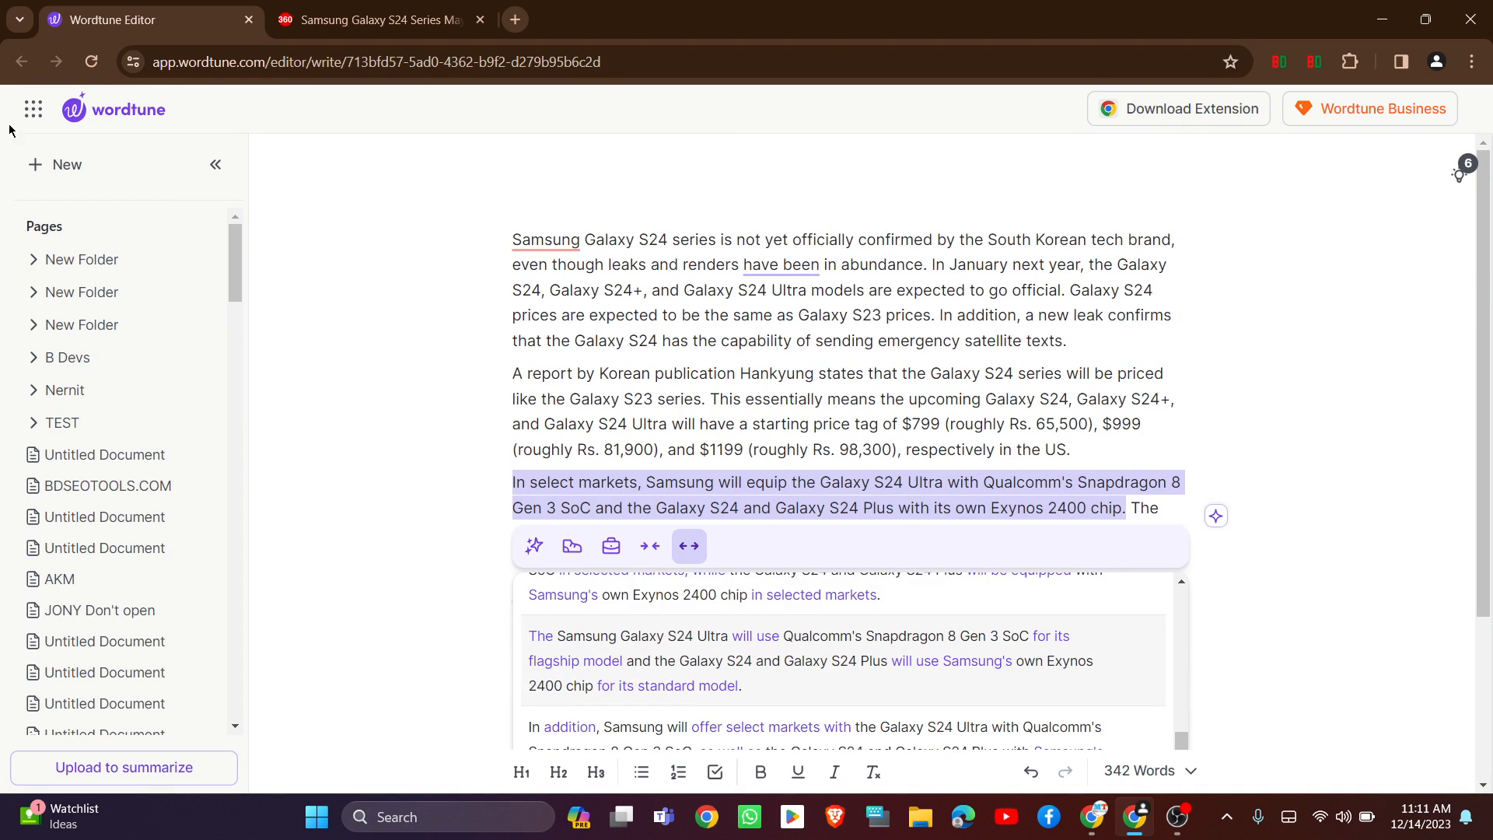
Switch to Read and Summarize, paste the copied Galaxy S24 article as text, and summarize it.
left_click(33, 109)
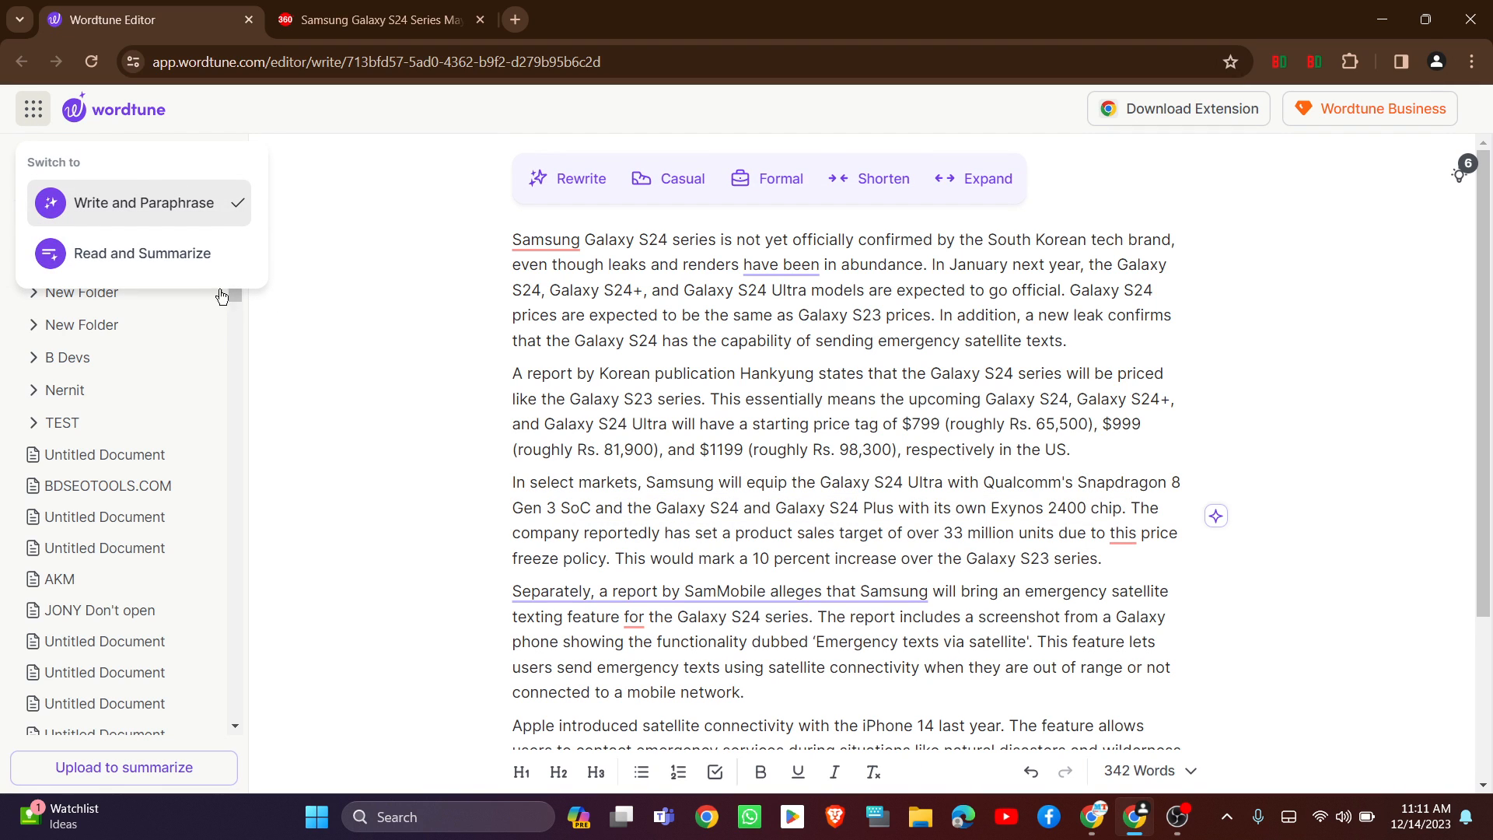
left_click(190, 254)
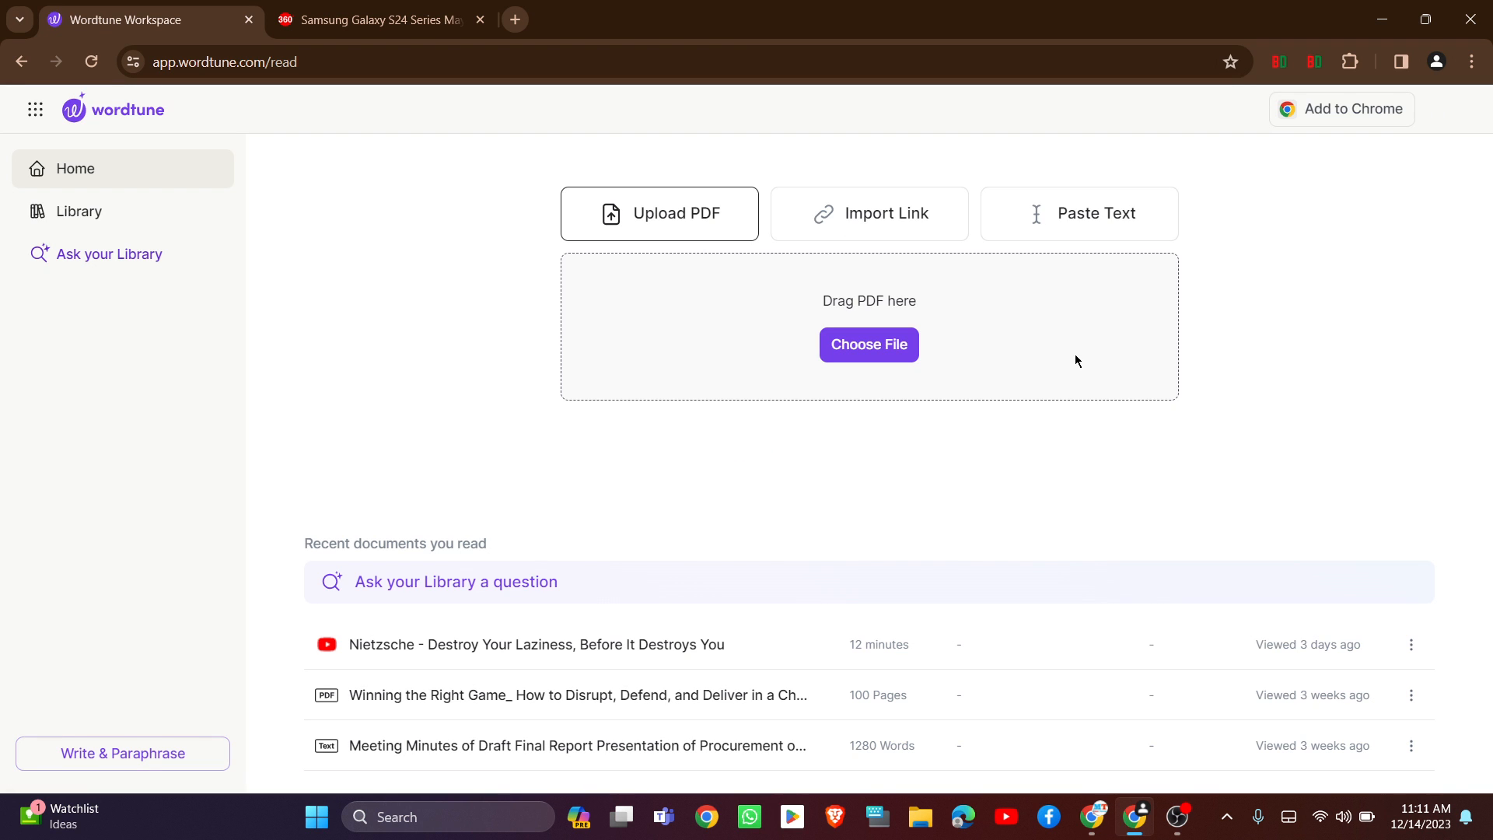
left_click(1035, 226)
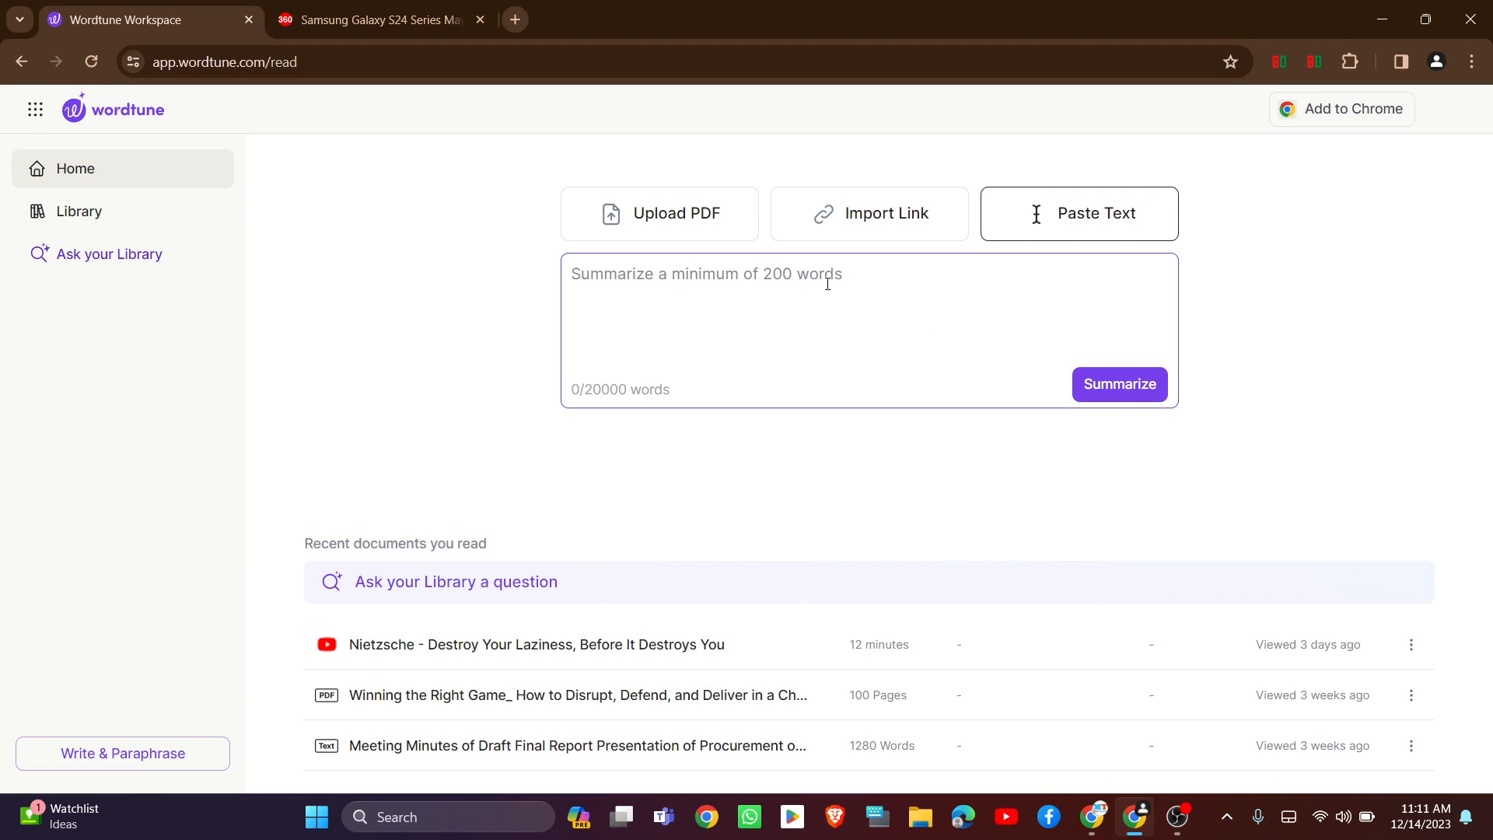
key("ctrl+v")
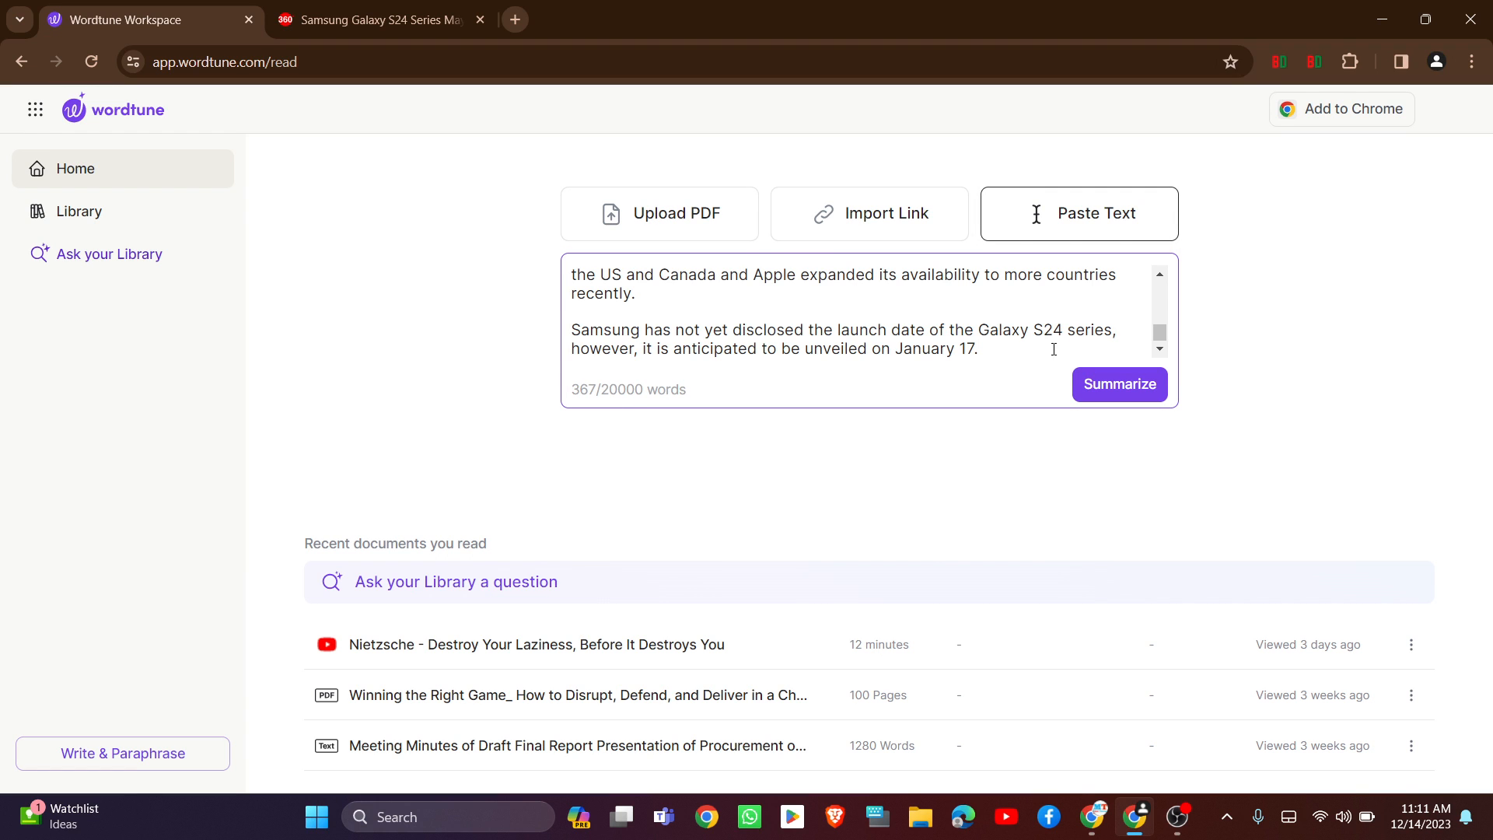
left_click(1108, 389)
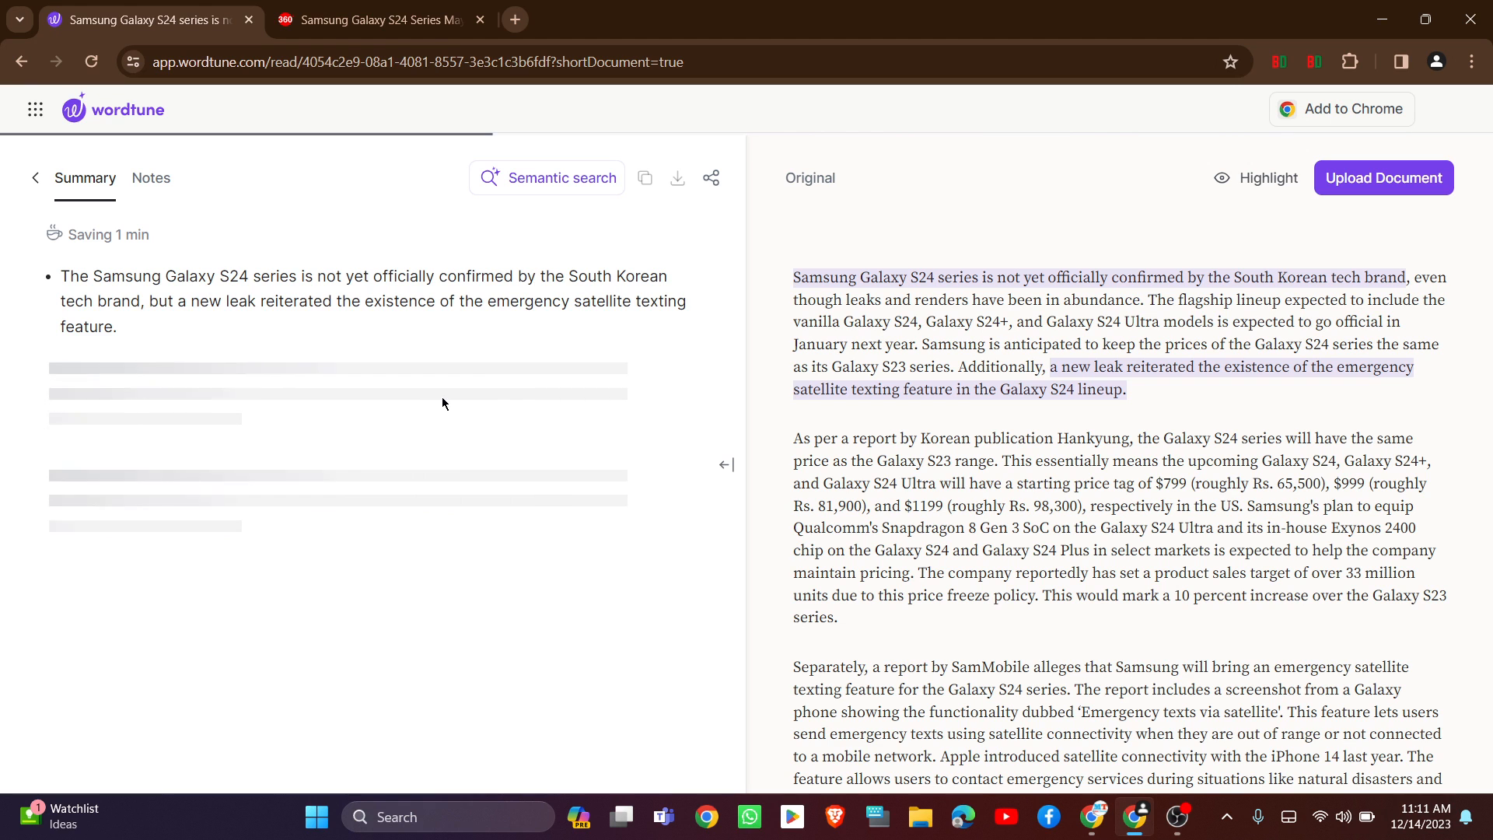
scroll(1002, 508, "down", 3)
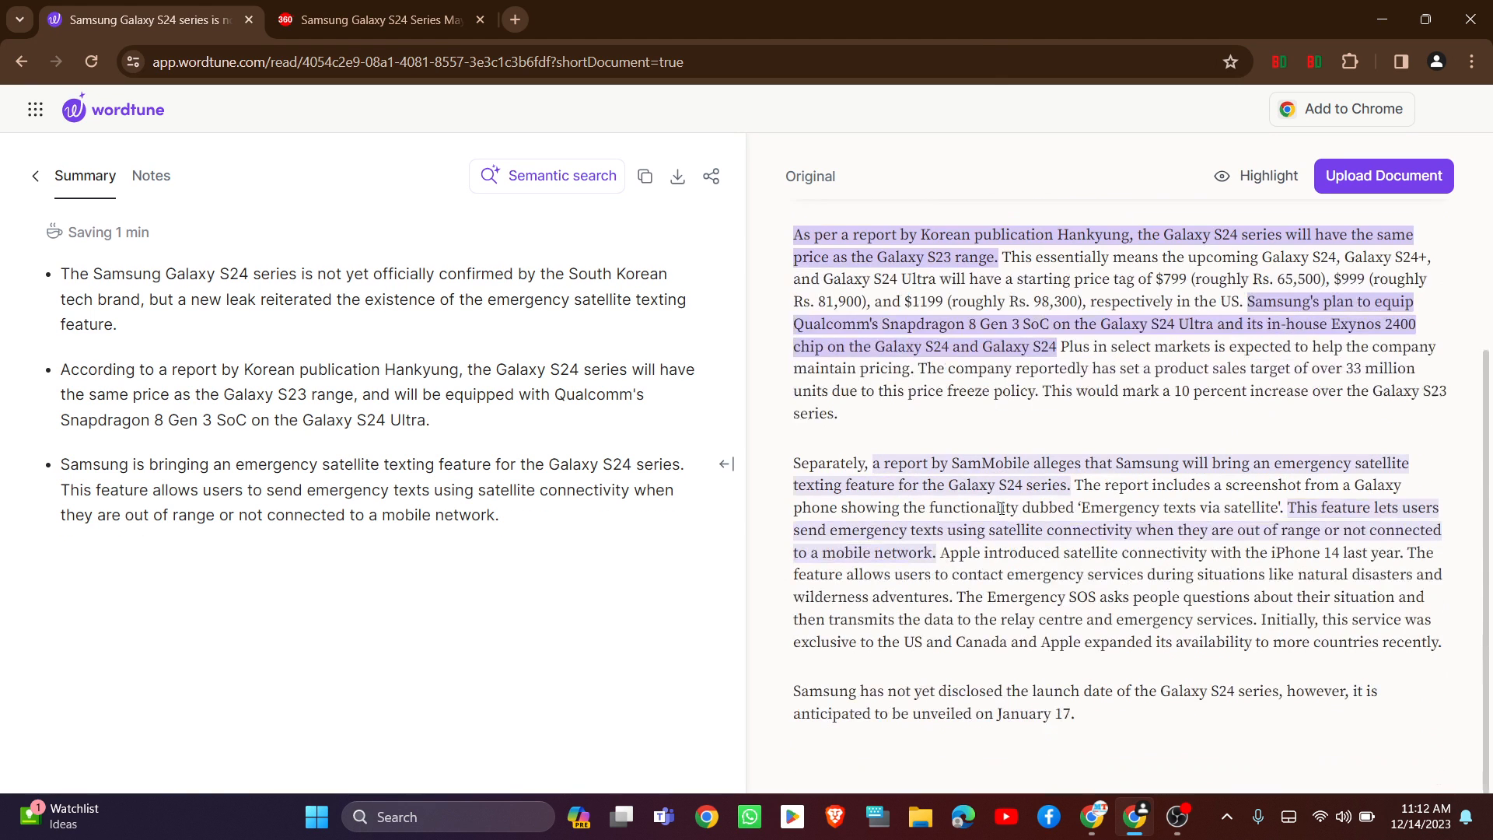
scroll(1001, 509, "up", 3)
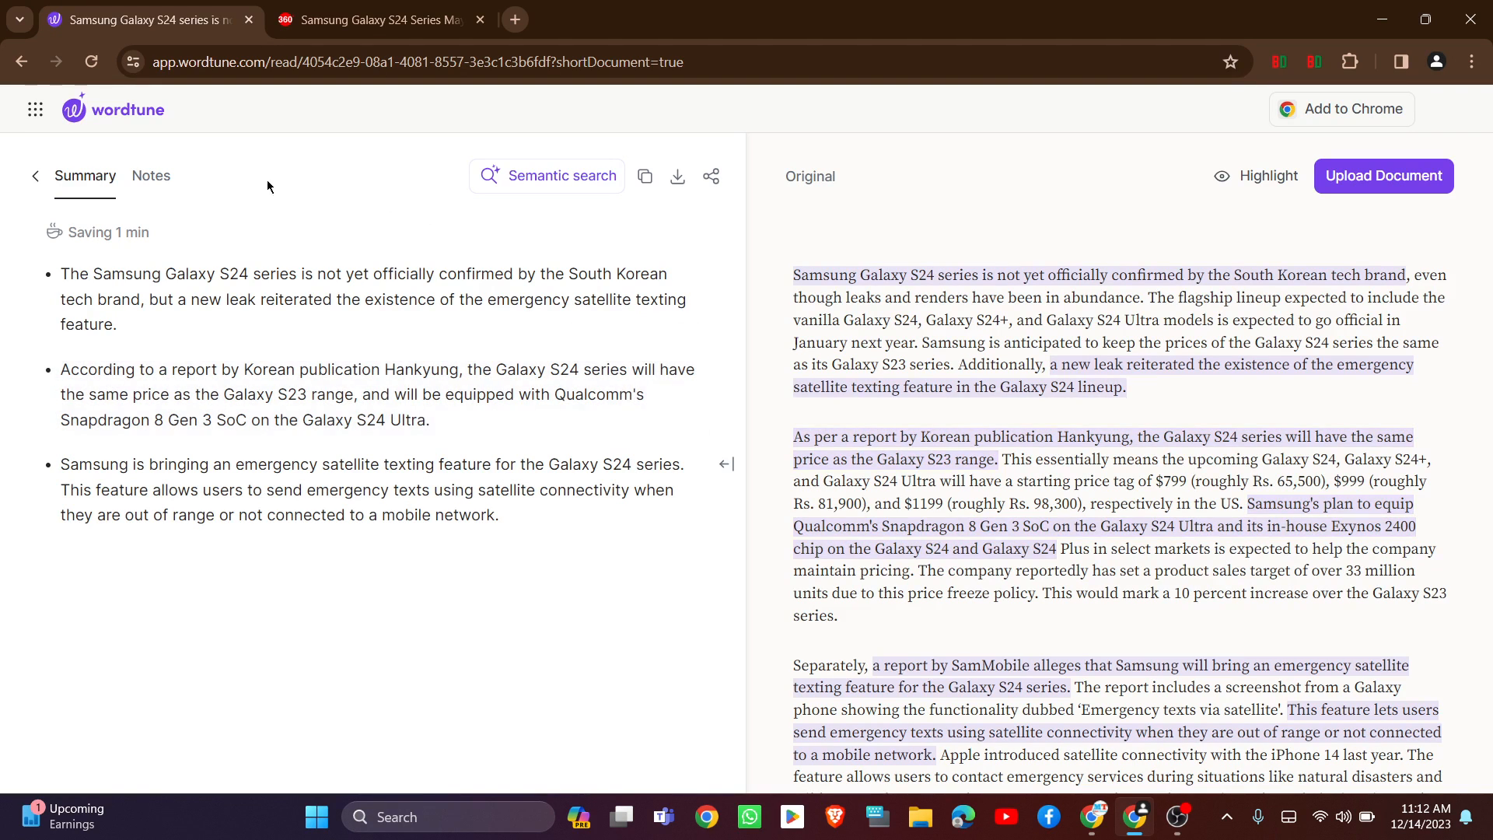
Write "isdgfi rfgh" in the summarized document's notes and return to the Read home page.
left_click(153, 178)
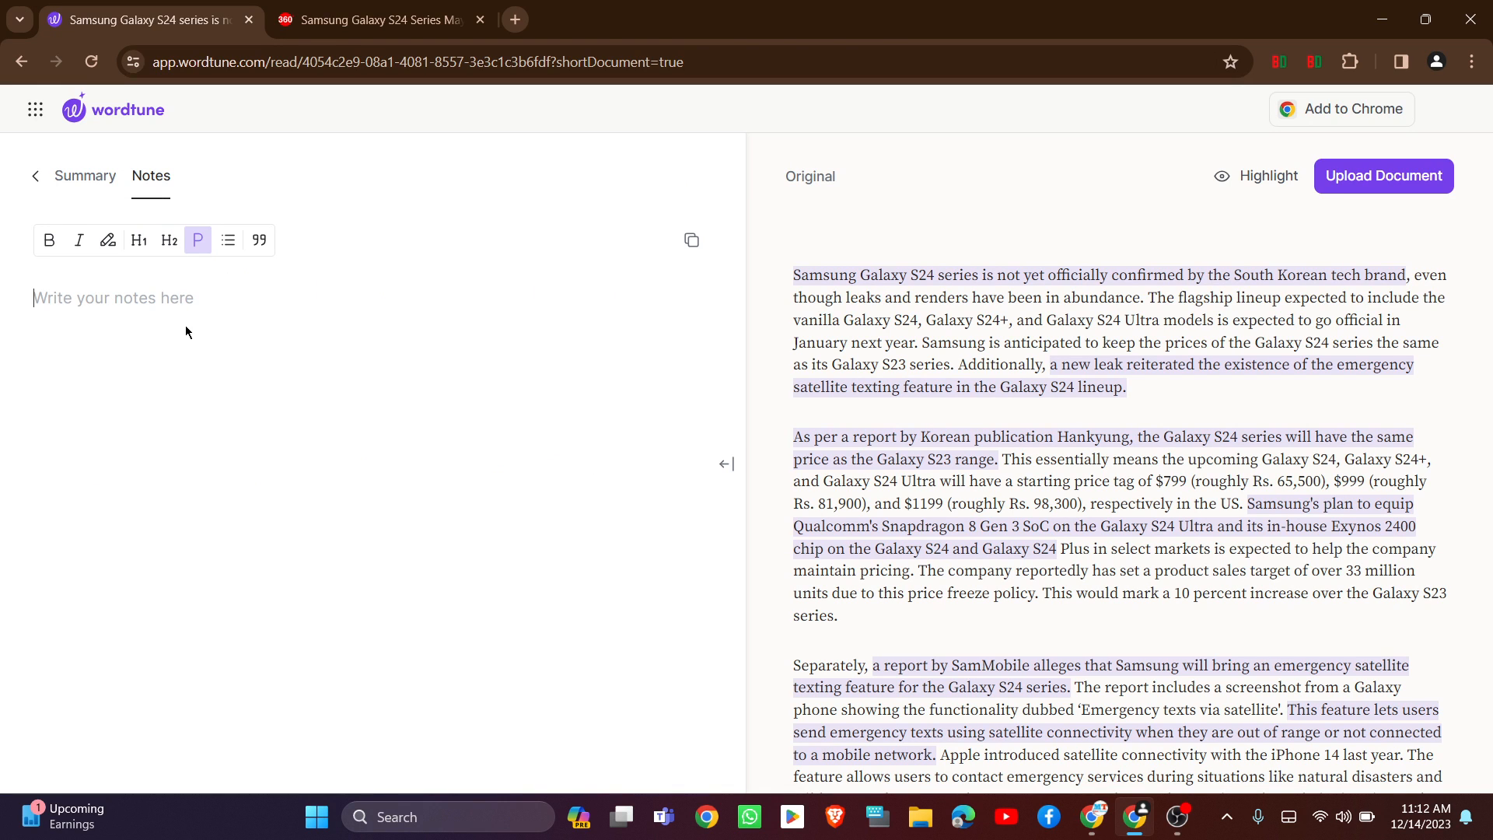
type("isdgfi ")
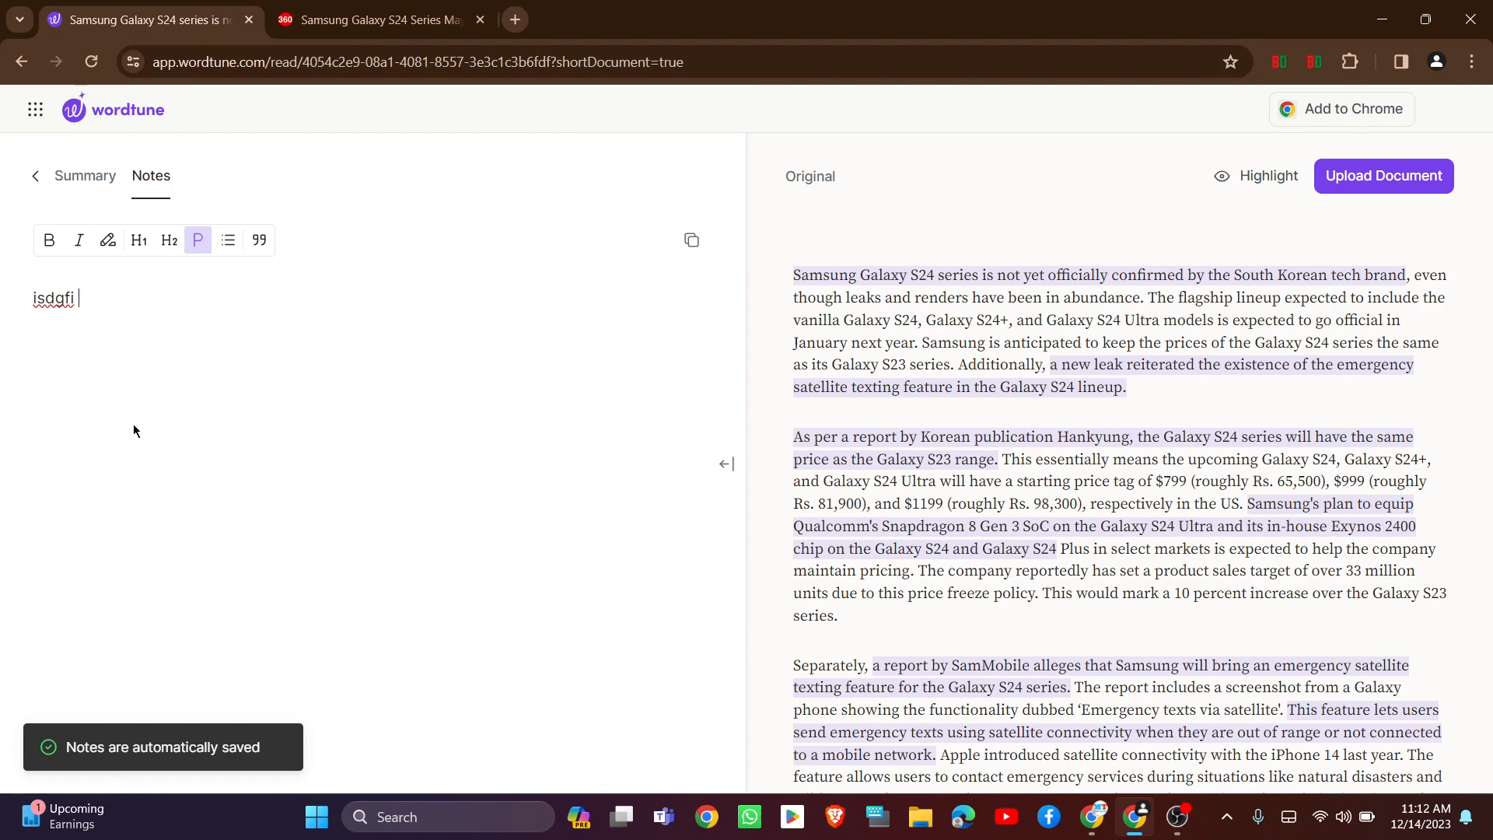
type("rfgh")
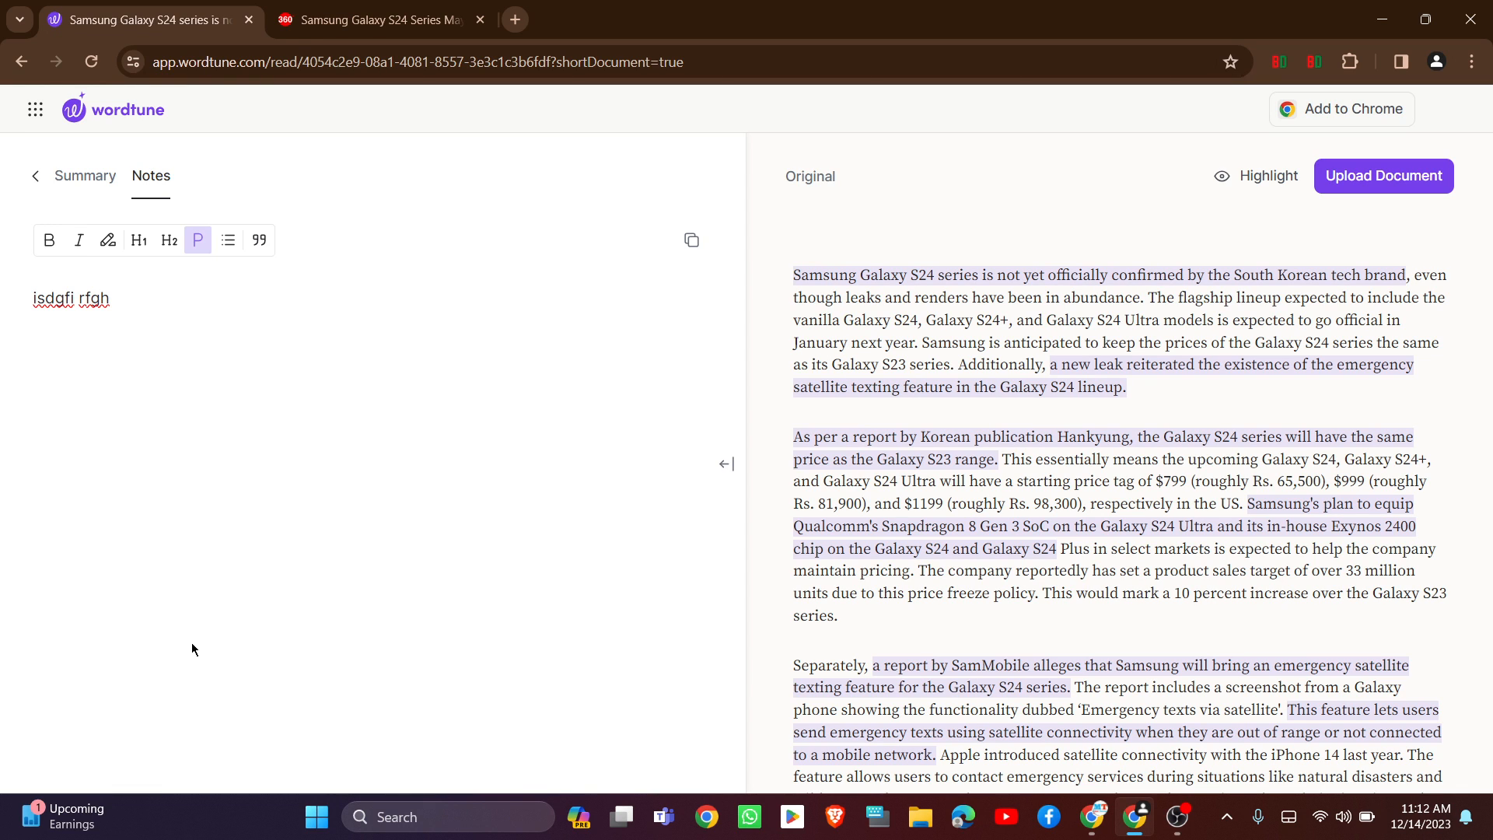
left_click(35, 176)
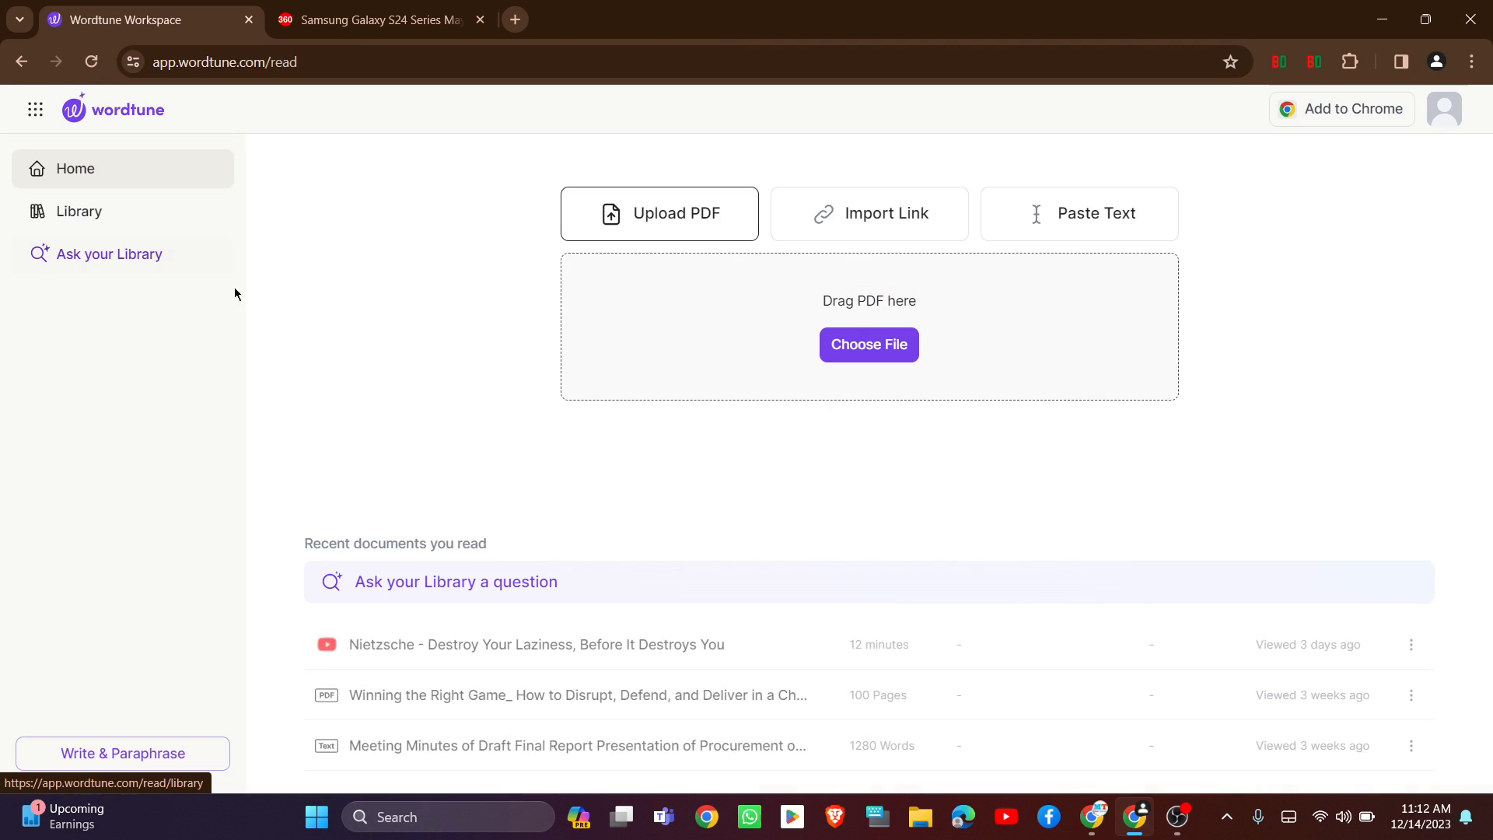